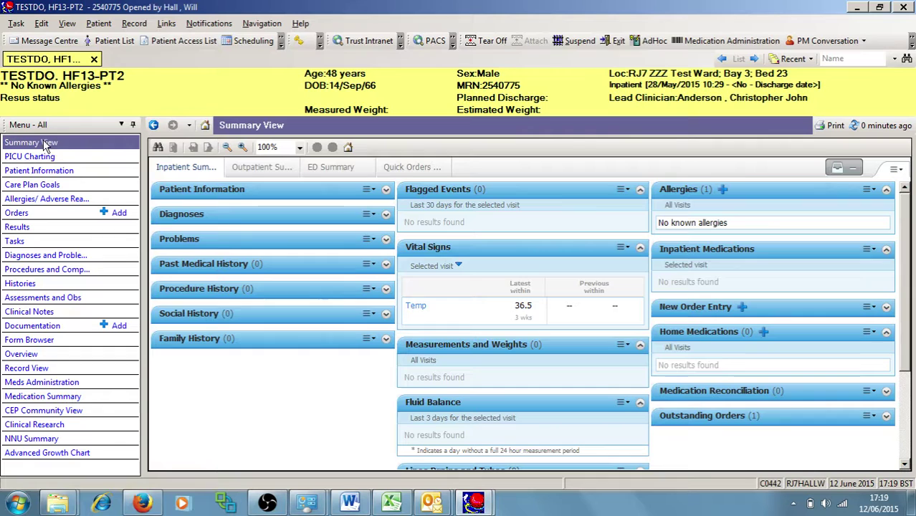
# Open the Medication Summary, which reports no medications for 10–13 June 2015
pyautogui.click(66, 398)
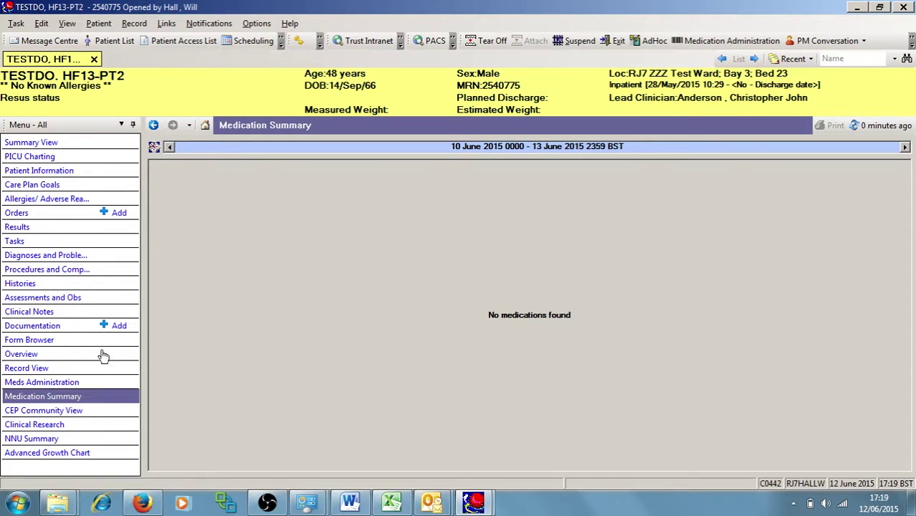
# Show the patient's Orders with Suggested Plans expanded to reveal the Discharge Care Plan
pyautogui.click(50, 212)
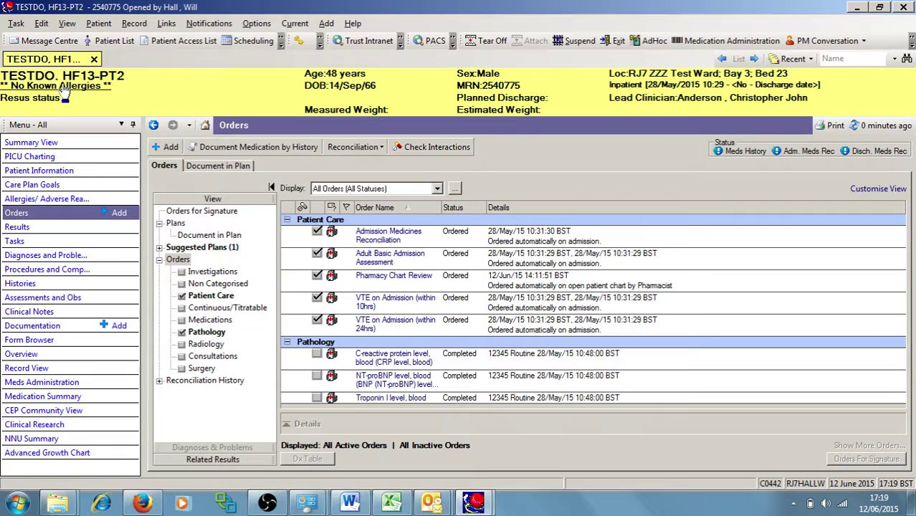
pyautogui.click(159, 248)
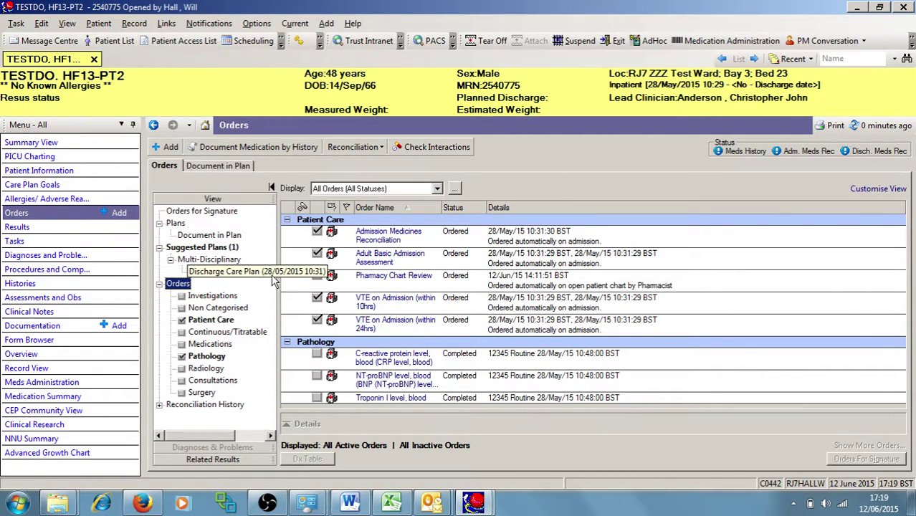
# Search new orders for 'warfarin' and pick the zzzzWarfarin Prescribing plan
pyautogui.click(170, 148)
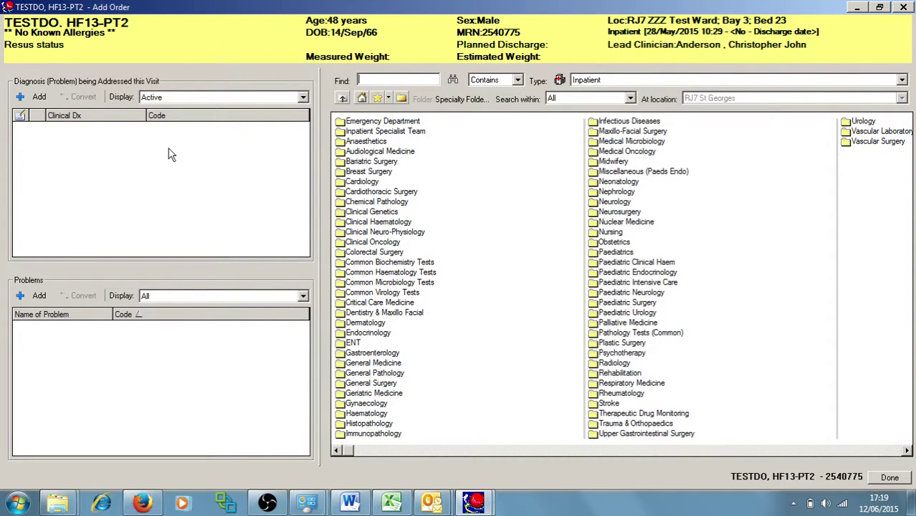
pyautogui.write('warfar')
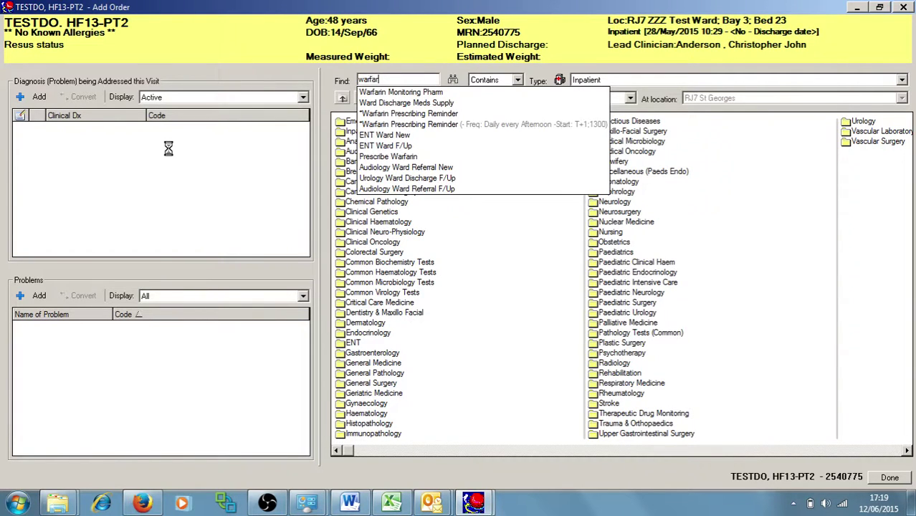
pyautogui.write('in')
pyautogui.press('Return')
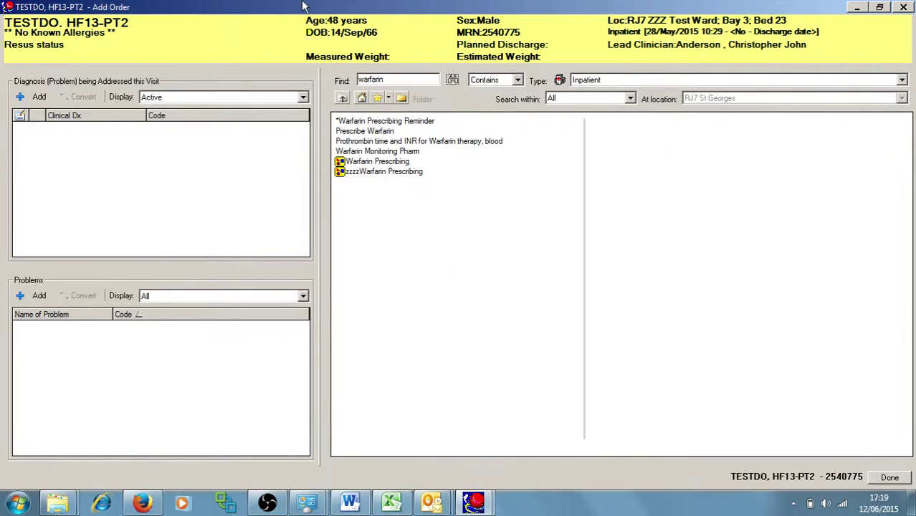
pyautogui.click(384, 172)
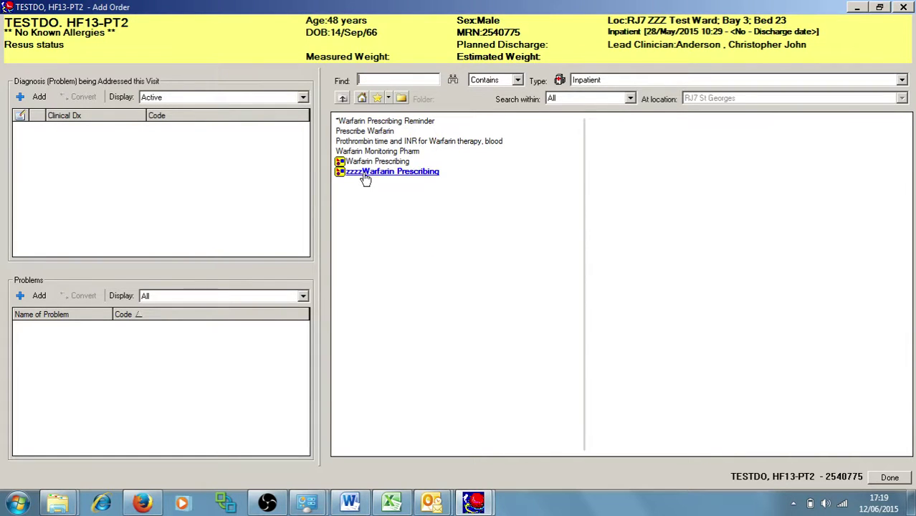
# Add the zzzzWarfarin Prescribing plan, tick Warfarin Weekly (Friday), and review its related results
pyautogui.click(887, 477)
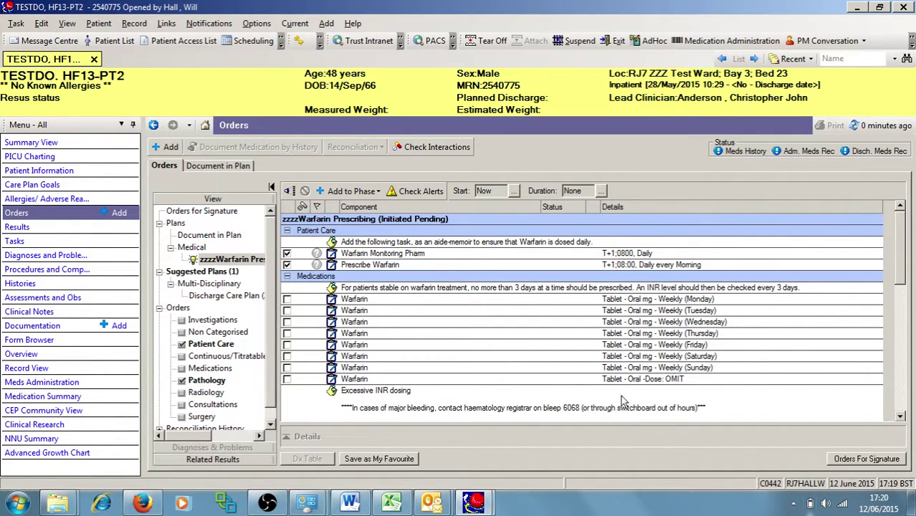
pyautogui.click(287, 346)
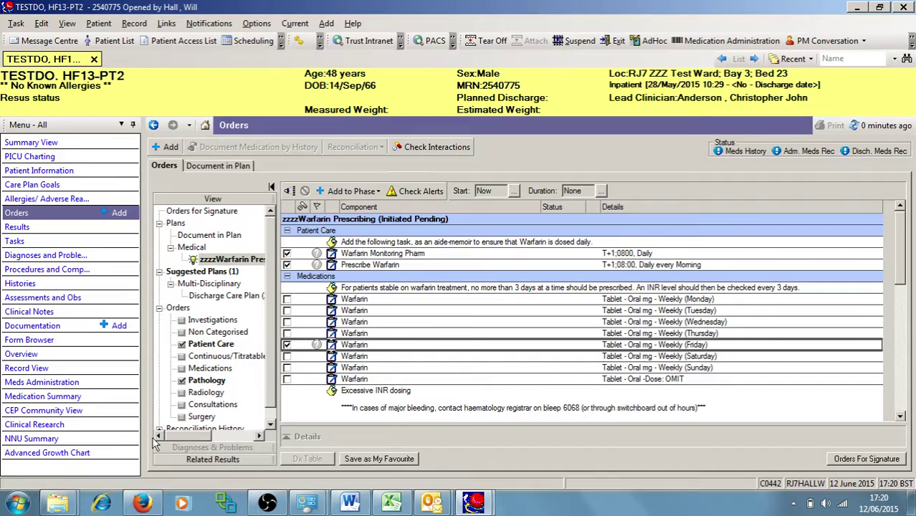
pyautogui.click(208, 460)
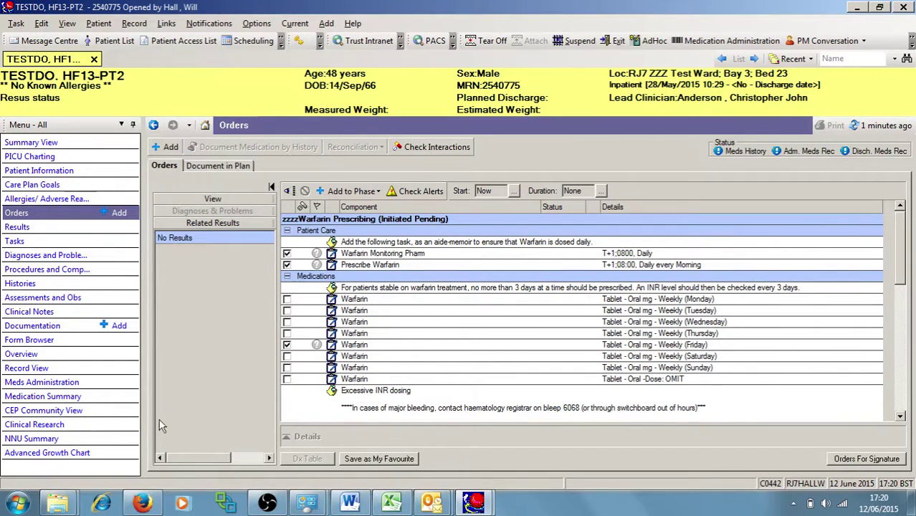
pyautogui.click(207, 201)
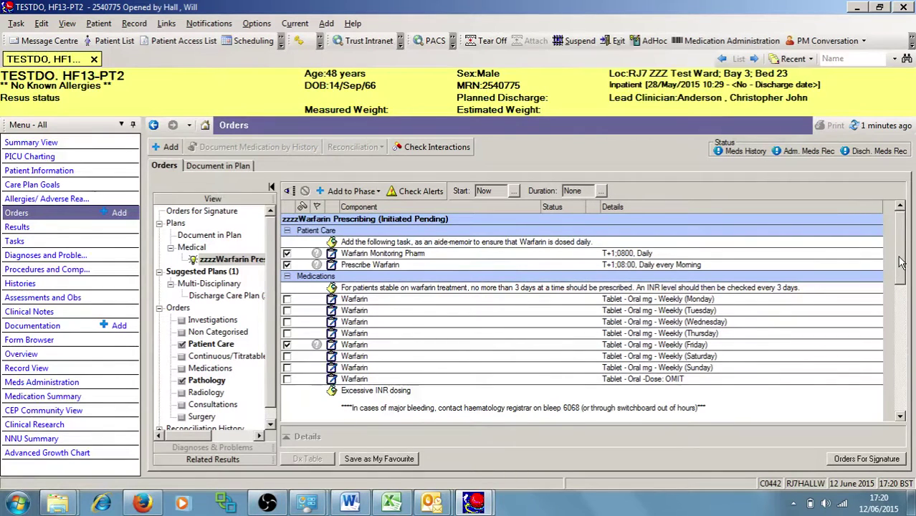
pyautogui.moveTo(901, 263); pyautogui.dragTo(883, 337)
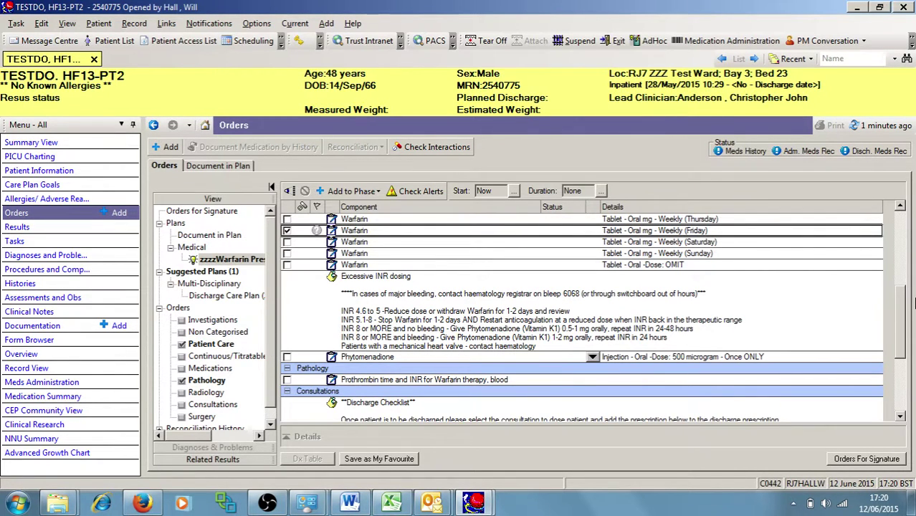
pyautogui.scroll(-3, 900, 328)
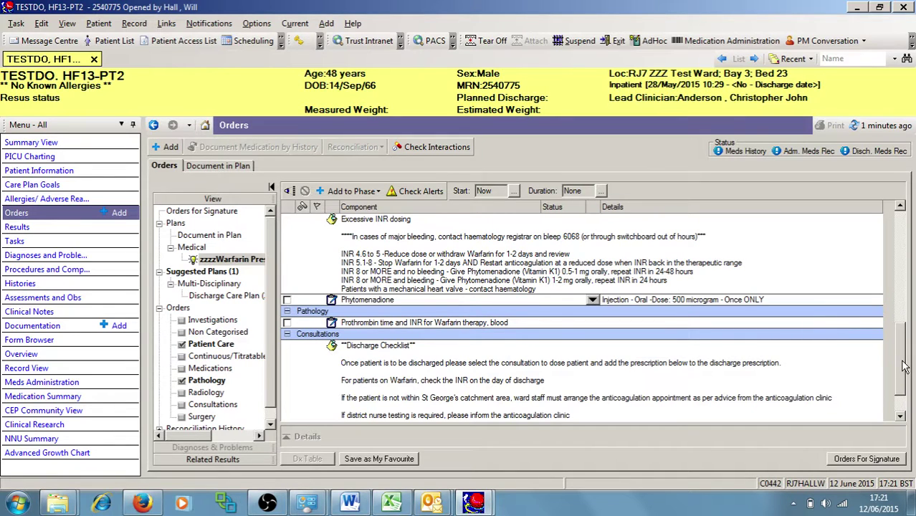
pyautogui.scroll(-3, 904, 369)
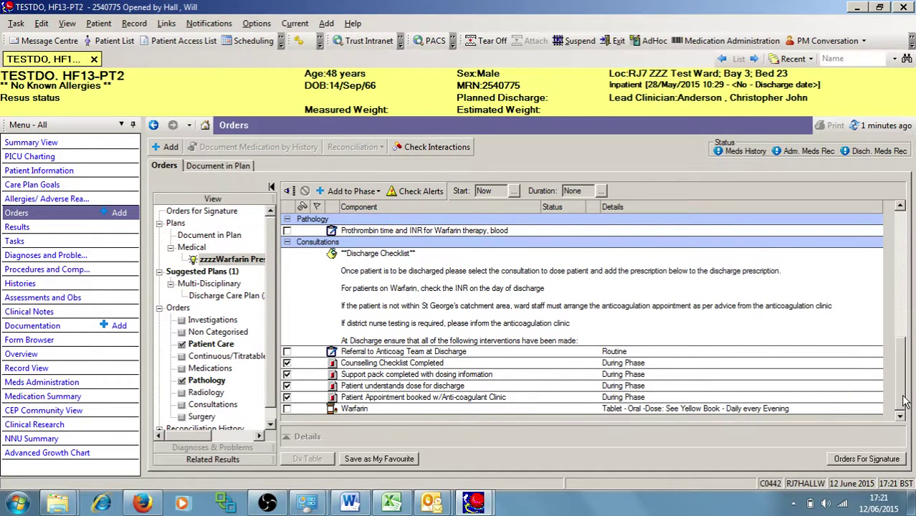
pyautogui.moveTo(904, 401); pyautogui.dragTo(908, 285)
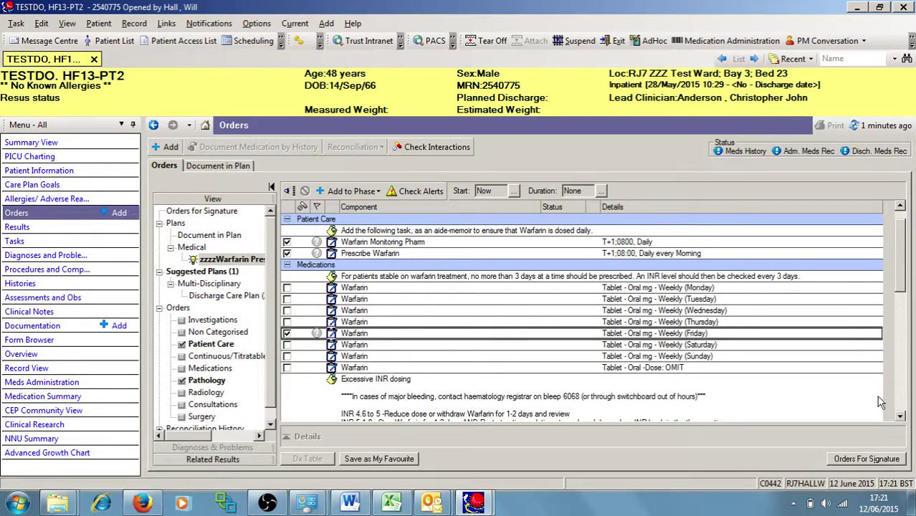
# Submit the pending warfarin plan for signature, confirming the ordering clinician
pyautogui.click(867, 461)
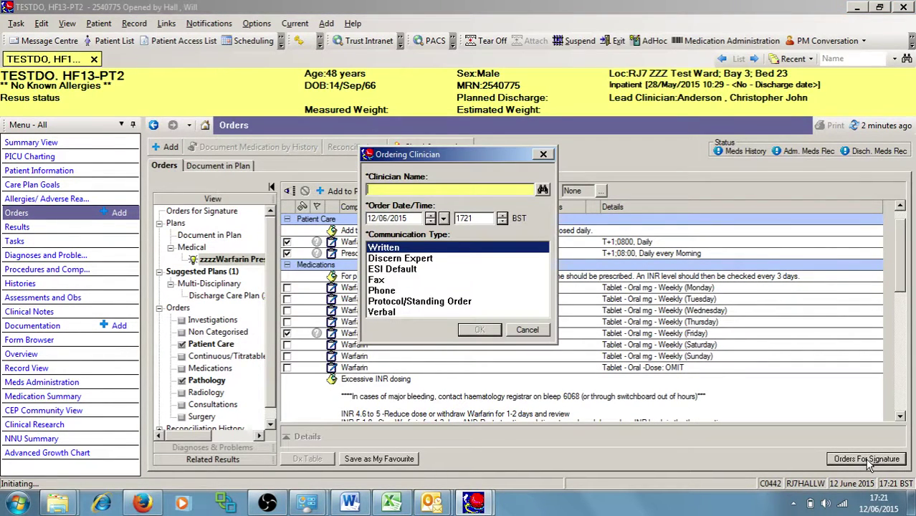
pyautogui.write('and')
pyautogui.press('Return')
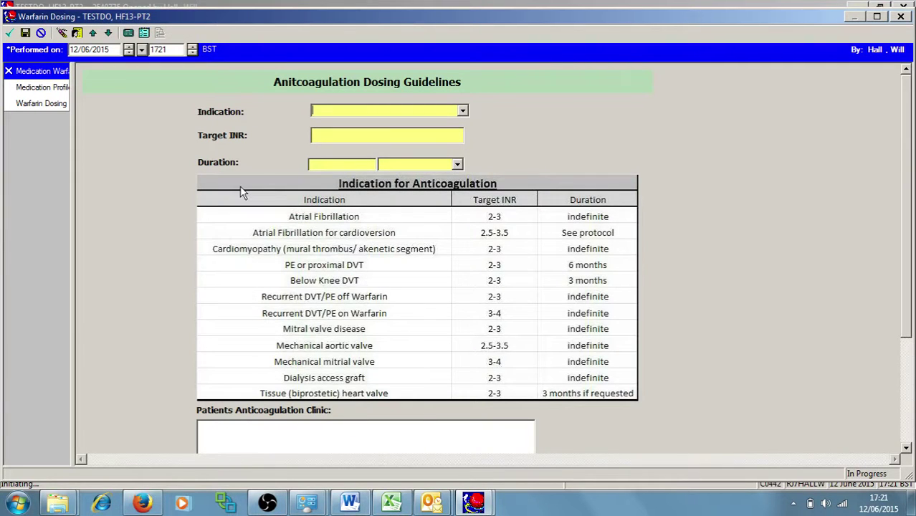
# On the Warfarin Dosing form, set indication Mechanical mitral valve, target INR 2.5-3.5, duration Indefinite
pyautogui.click(463, 112)
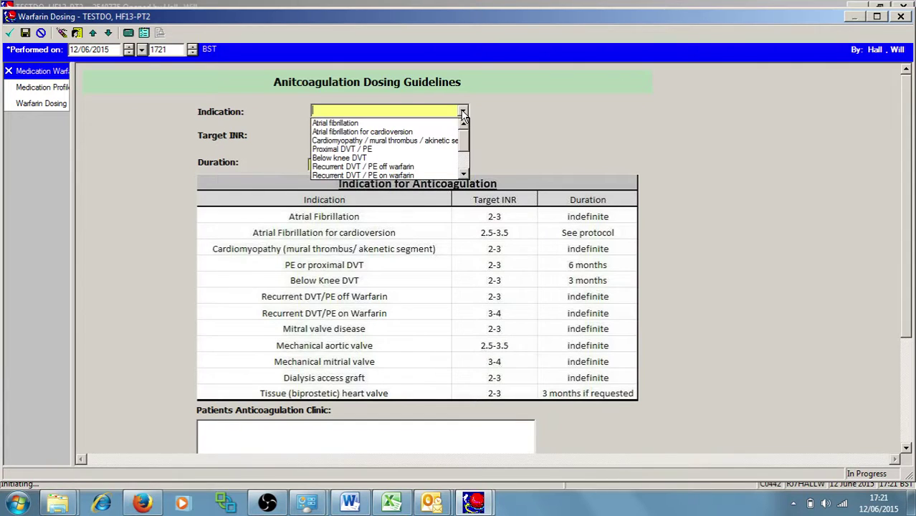
pyautogui.moveTo(465, 143); pyautogui.dragTo(464, 165)
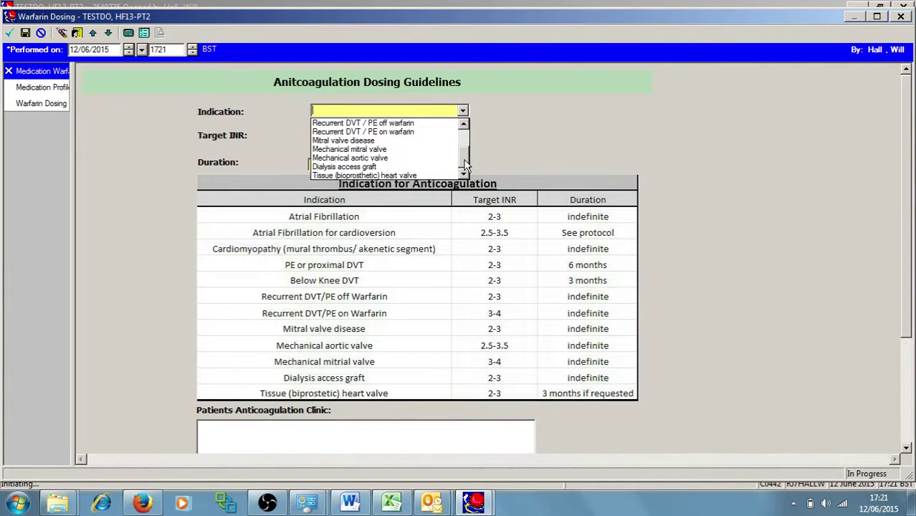
pyautogui.click(380, 151)
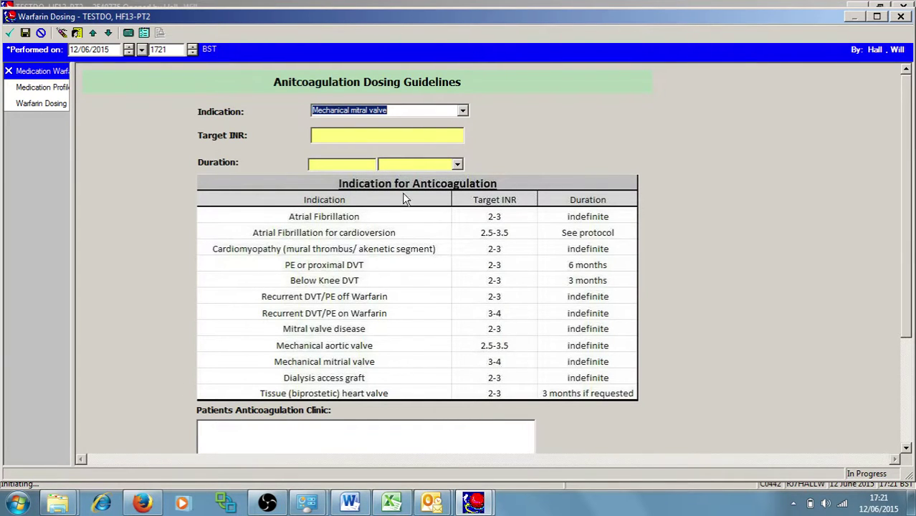
pyautogui.click(354, 137)
pyautogui.write('2')
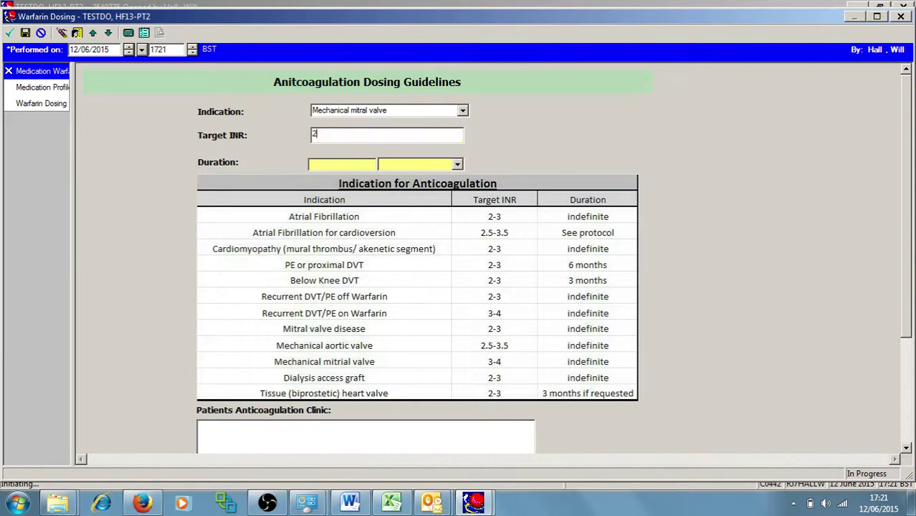
pyautogui.write('.5-3.')
pyautogui.write('3')
pyautogui.press('Tab')
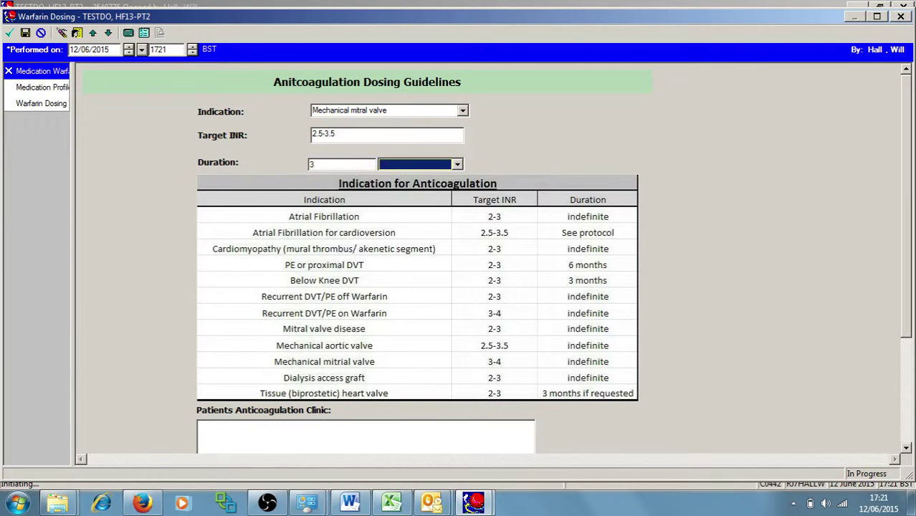
pyautogui.press('m')
pyautogui.doubleClick(322, 164)
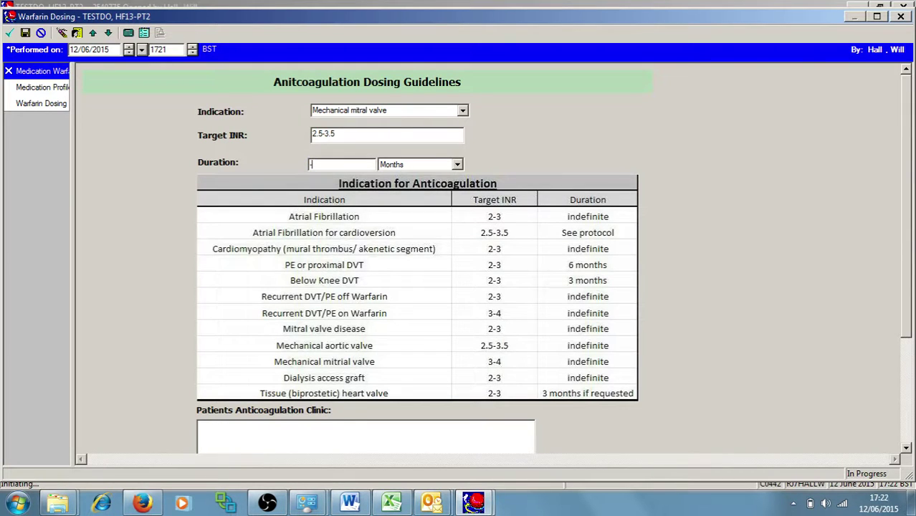
pyautogui.write('-')
pyautogui.press('Tab')
pyautogui.press('i')
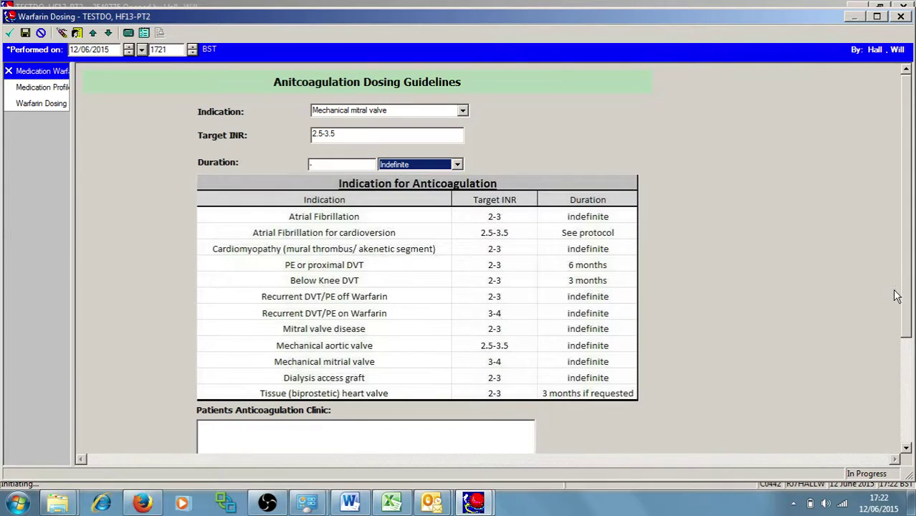
# Enter the patient's anticoagulation clinic name and telephone number on the dosing form
pyautogui.moveTo(899, 297); pyautogui.dragTo(905, 387)
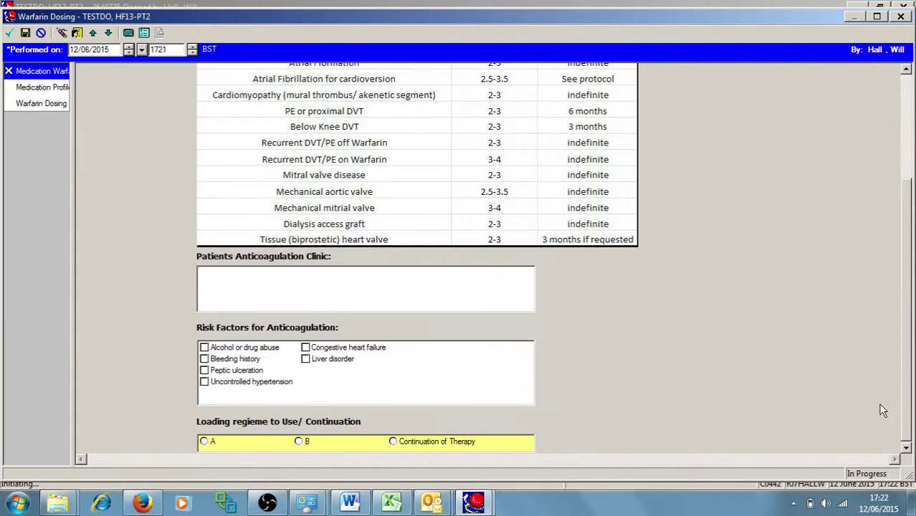
pyautogui.click(348, 281)
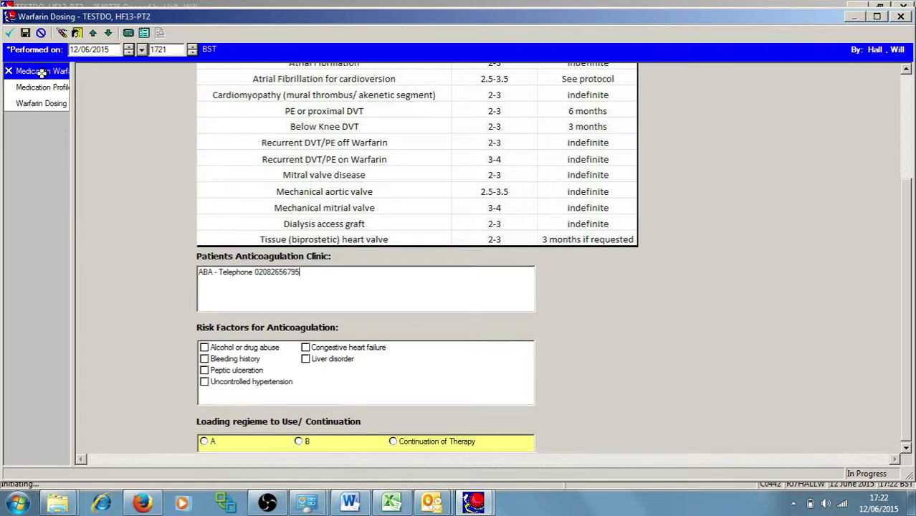
# Review the patient's medication profile and the warfarin dosing information table
pyautogui.click(40, 87)
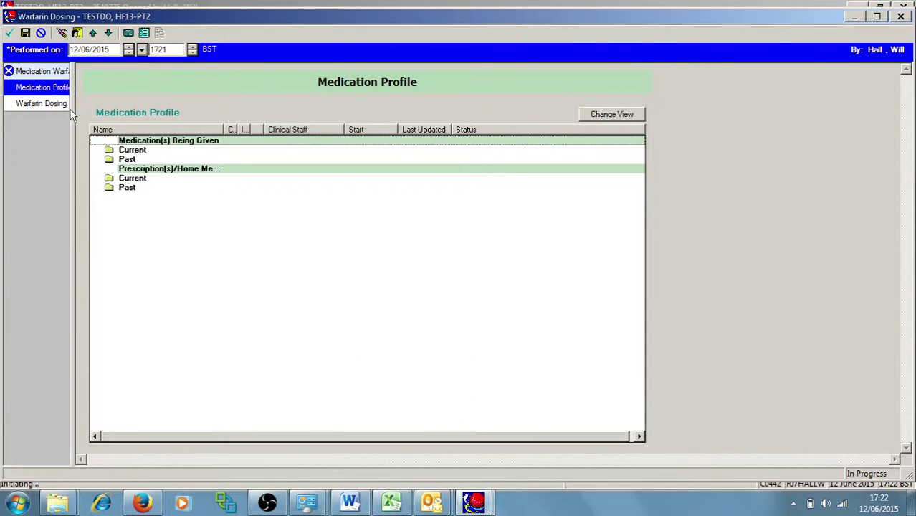
pyautogui.click(30, 103)
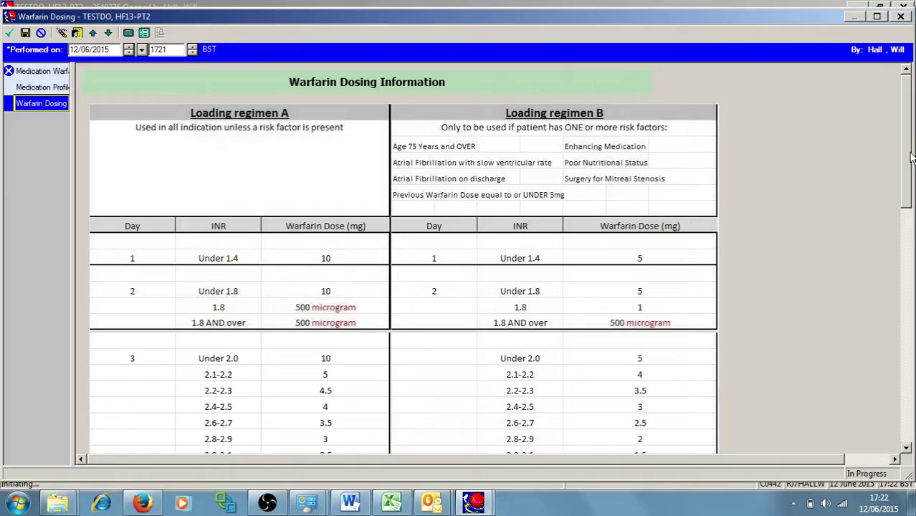
pyautogui.moveTo(910, 158); pyautogui.dragTo(908, 144)
# Back on the dosing form, choose loading regimen A and sign the form
pyautogui.click(43, 71)
pyautogui.scroll(-1, 905, 343)
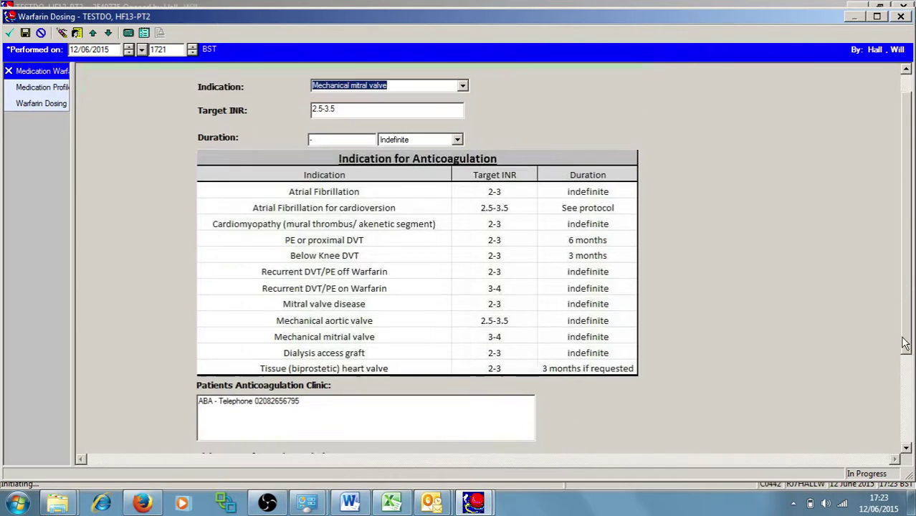
pyautogui.scroll(-3, 905, 344)
pyautogui.click(204, 442)
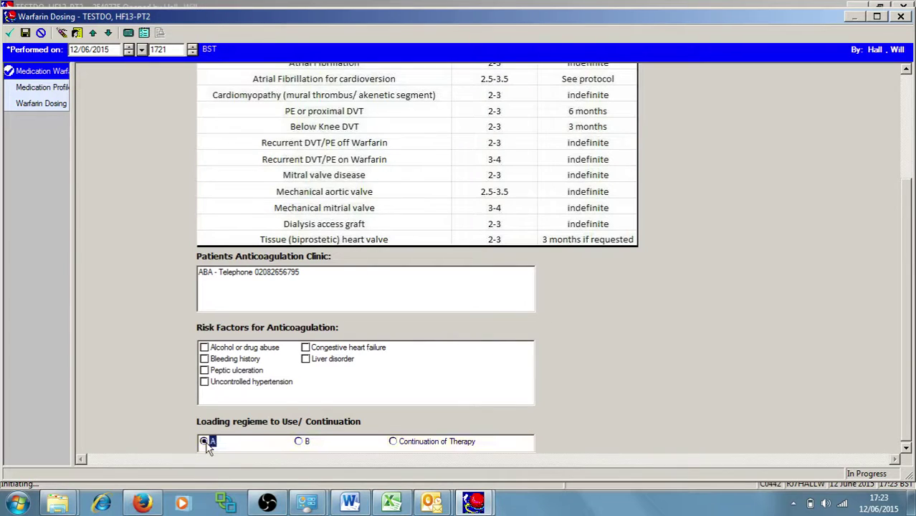
pyautogui.click(10, 34)
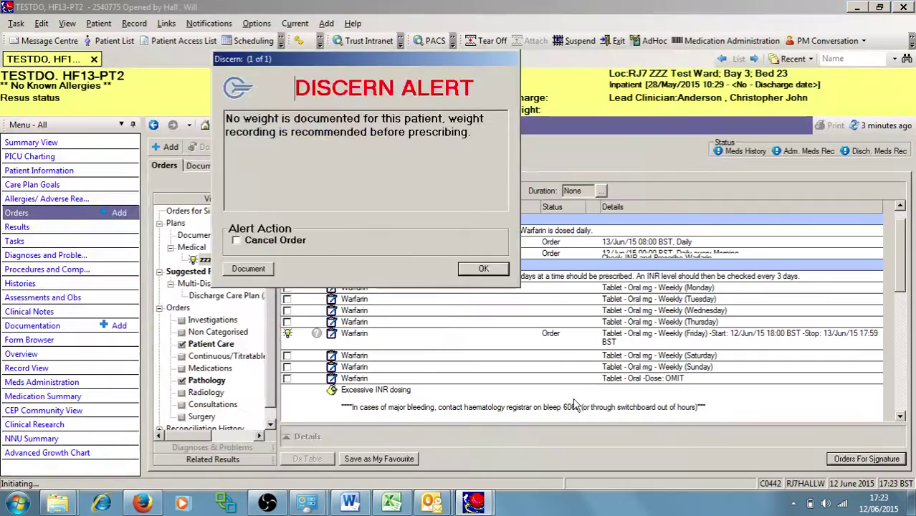
# Dismiss the weight alert, give the Friday warfarin order the bleep number and 10 mg dose, and sign
pyautogui.click(484, 269)
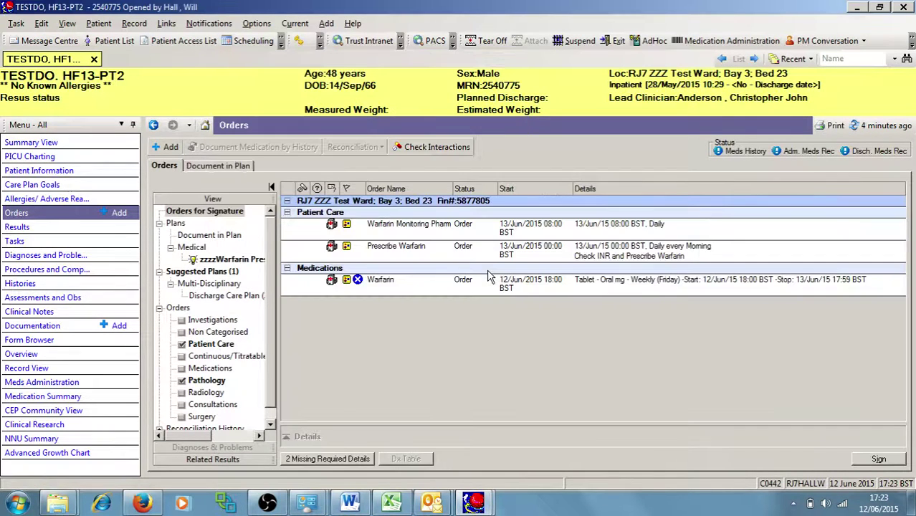
pyautogui.click(517, 286)
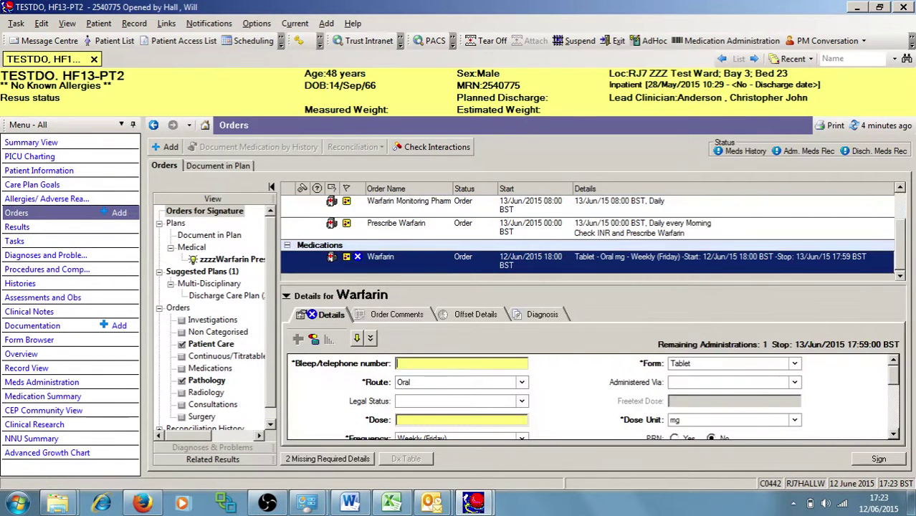
pyautogui.write('6795')
pyautogui.click(399, 382)
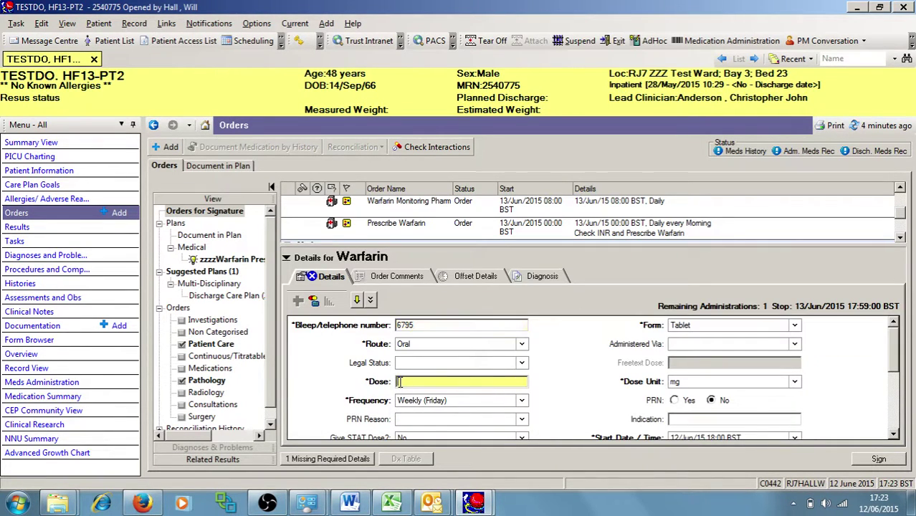
pyautogui.write('10')
pyautogui.moveTo(890, 362); pyautogui.dragTo(893, 377)
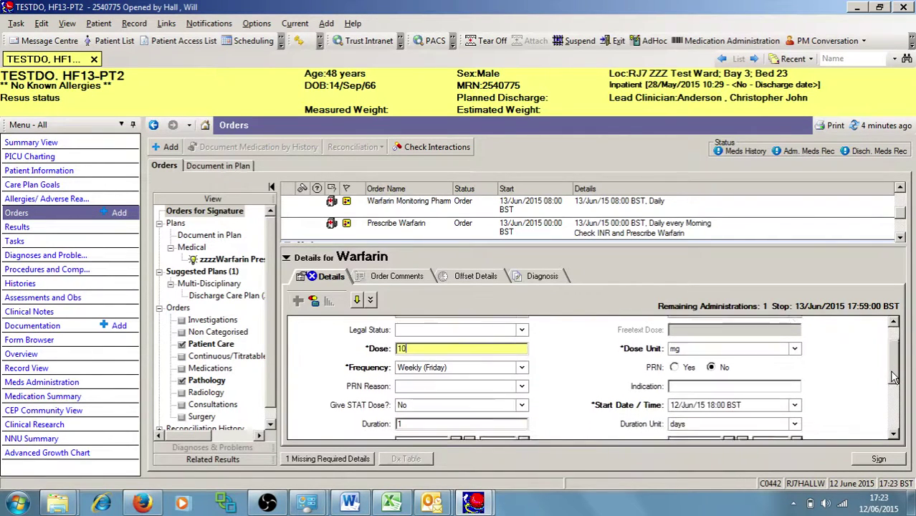
pyautogui.click(876, 459)
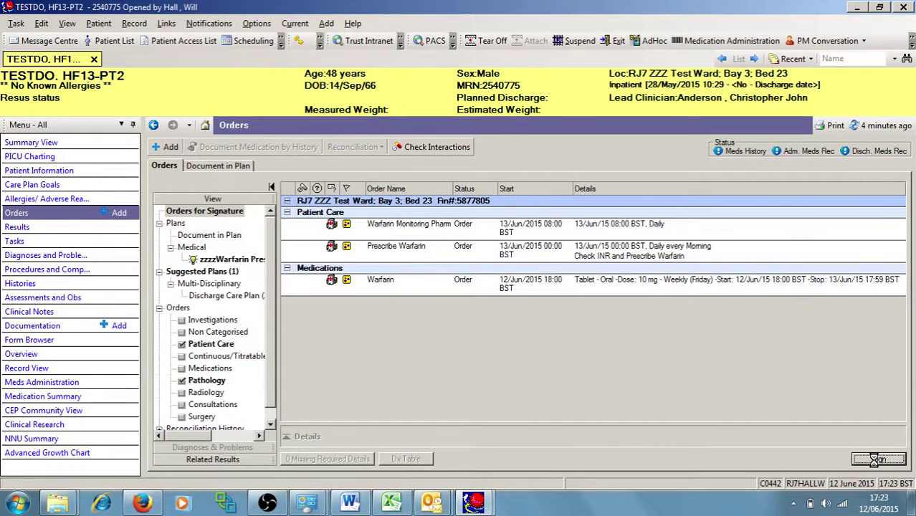
# Refresh the orders and select the 10 mg Friday warfarin row in the plan
pyautogui.click(872, 133)
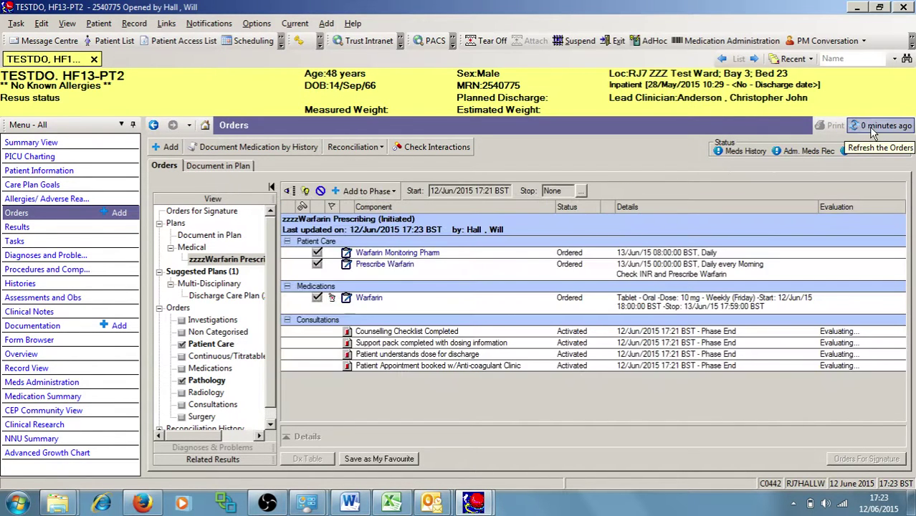
pyautogui.click(471, 307)
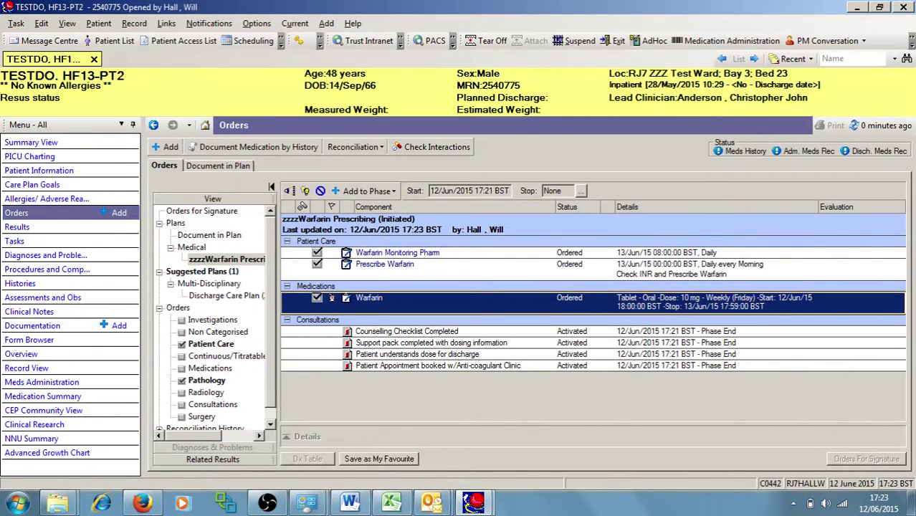
# Reopen the Medication Summary and refresh it to load the warfarin reminder and 10 mg dose schedule
pyautogui.click(37, 399)
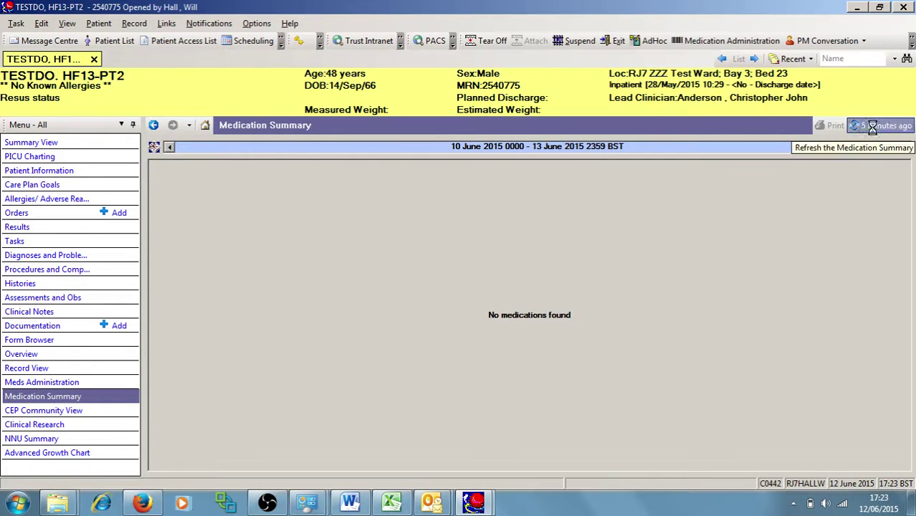
pyautogui.click(871, 127)
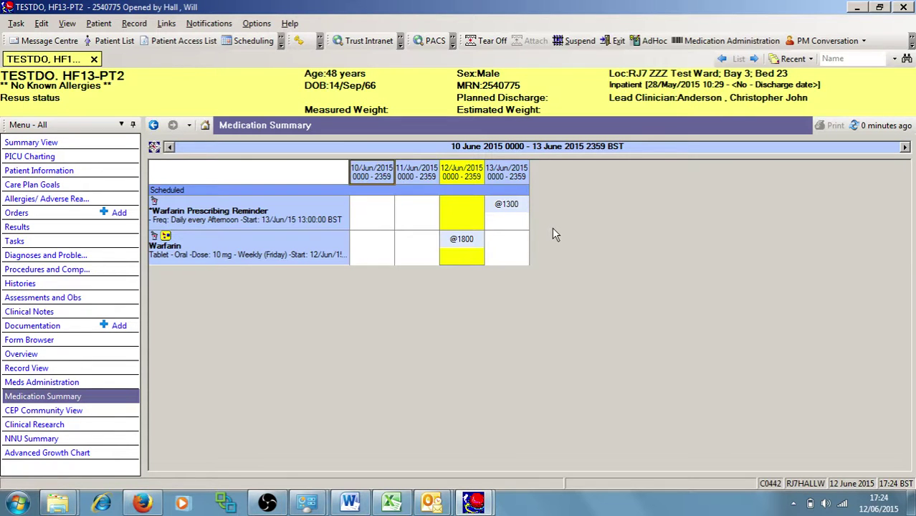
# Switch to the other test patient from the Patient List and show their Assessments and Obs
pyautogui.click(105, 40)
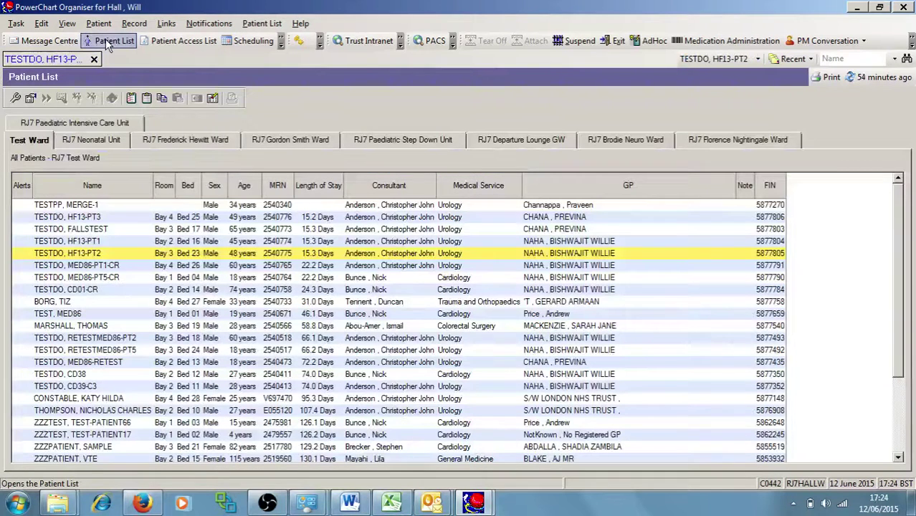
pyautogui.doubleClick(99, 244)
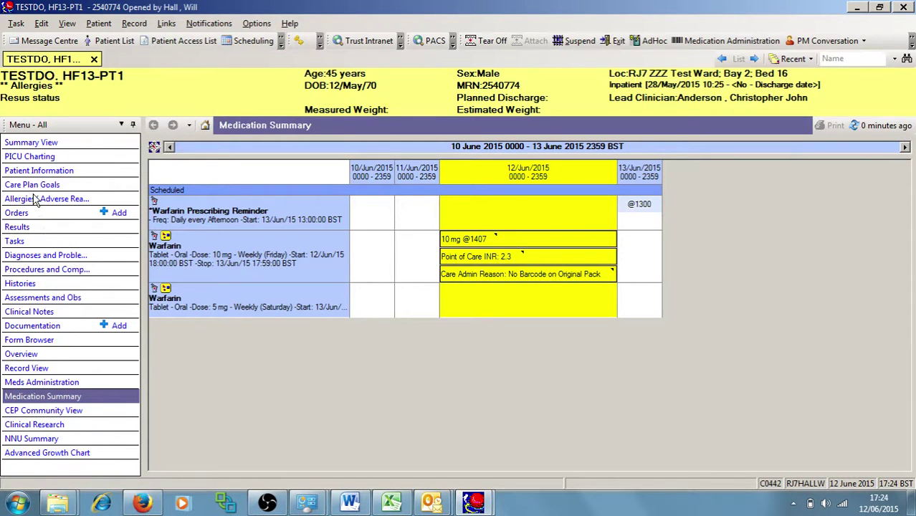
pyautogui.click(36, 297)
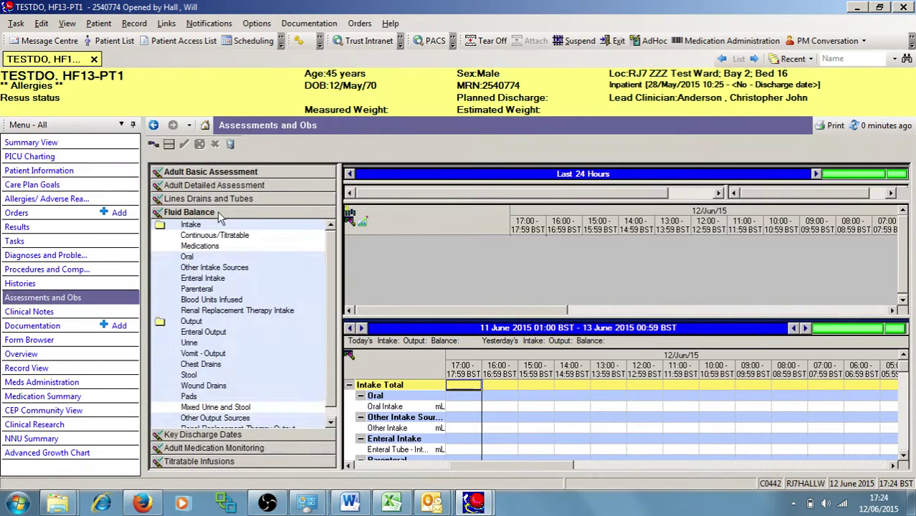
# Collapse Fluid Balance and display an enlarged Warfarin Monitoring chart
pyautogui.click(201, 458)
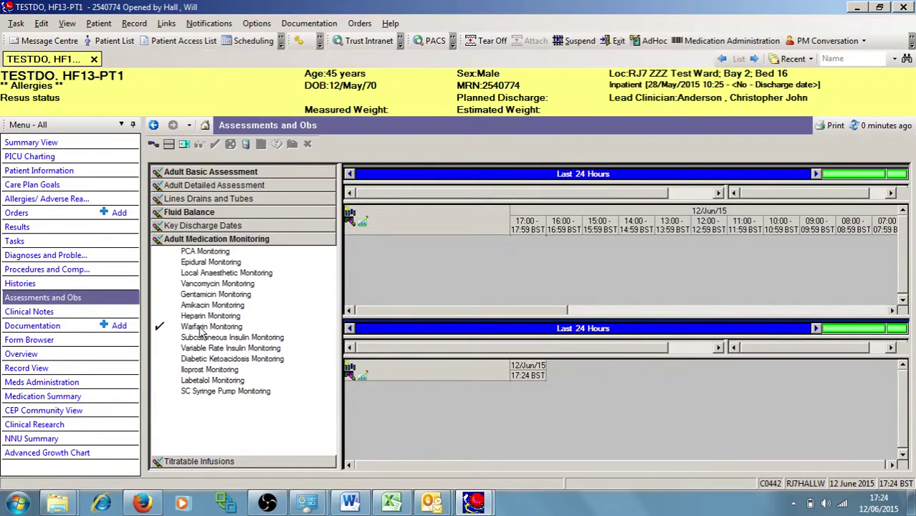
pyautogui.click(203, 328)
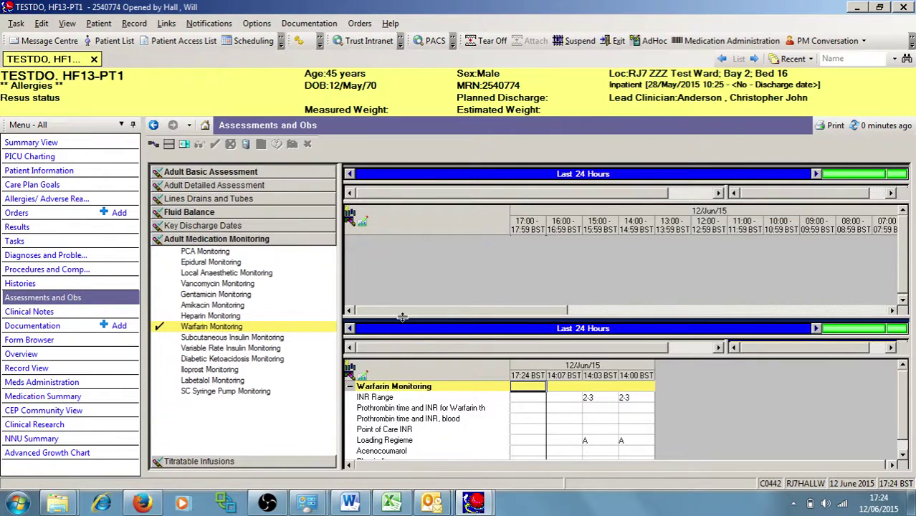
pyautogui.moveTo(402, 316); pyautogui.dragTo(394, 180)
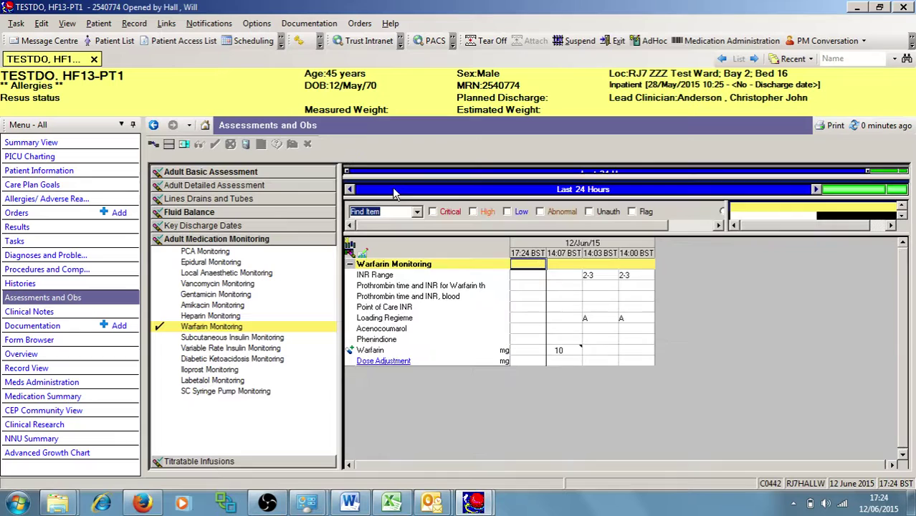
# Review the INR range 2-3, loading regimen A, 10 mg warfarin dose and INR results
pyautogui.click(591, 280)
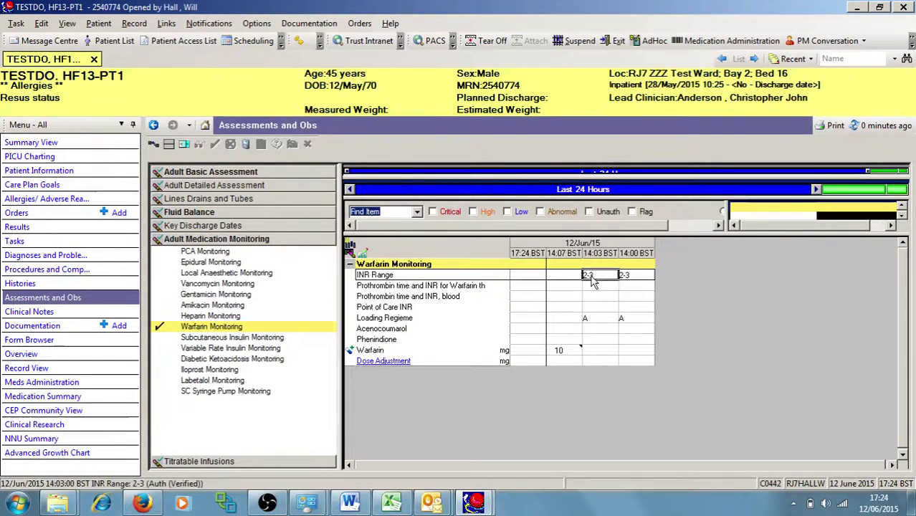
pyautogui.click(636, 276)
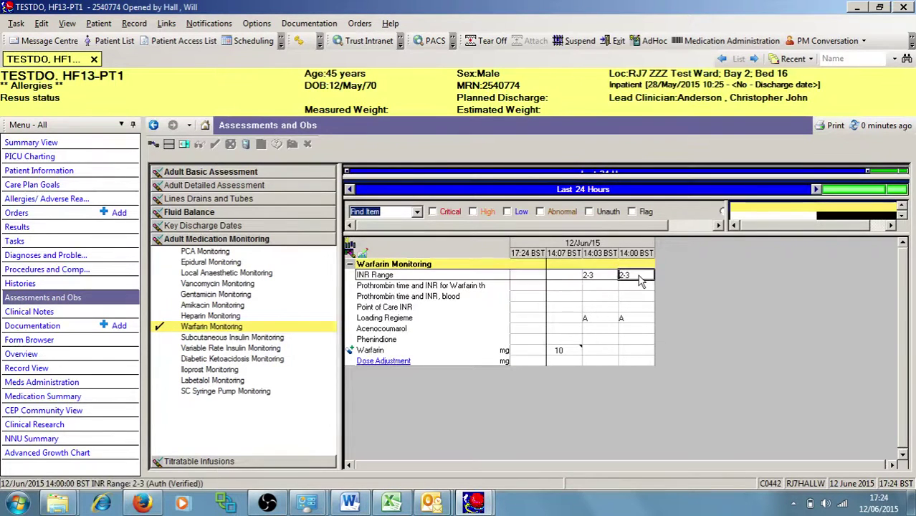
pyautogui.click(406, 322)
pyautogui.click(634, 320)
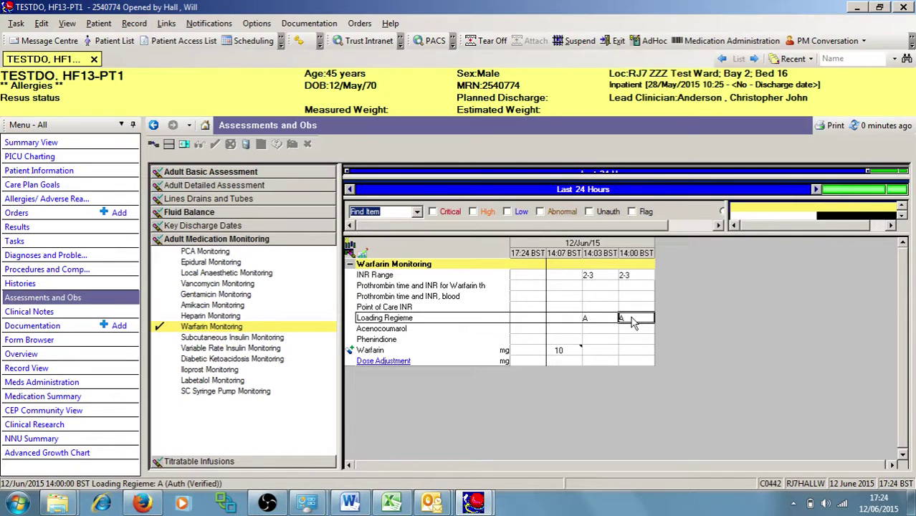
pyautogui.click(562, 351)
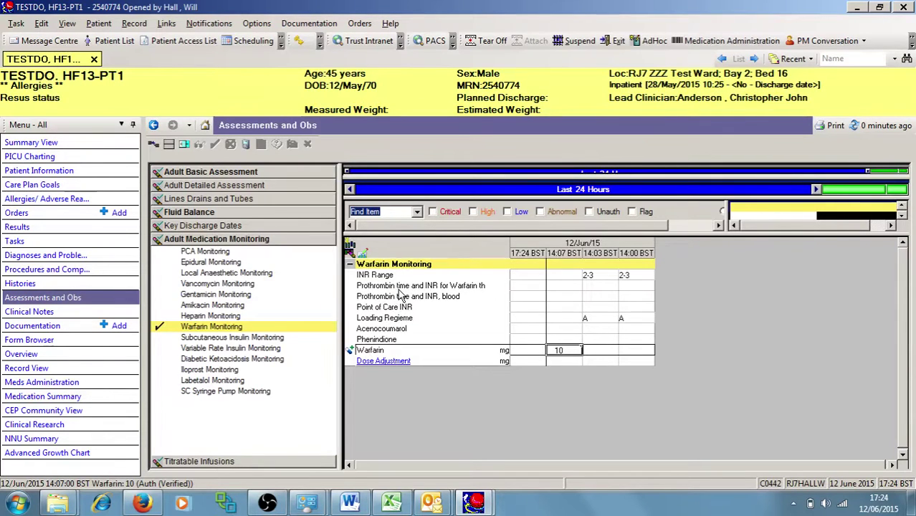
pyautogui.click(563, 286)
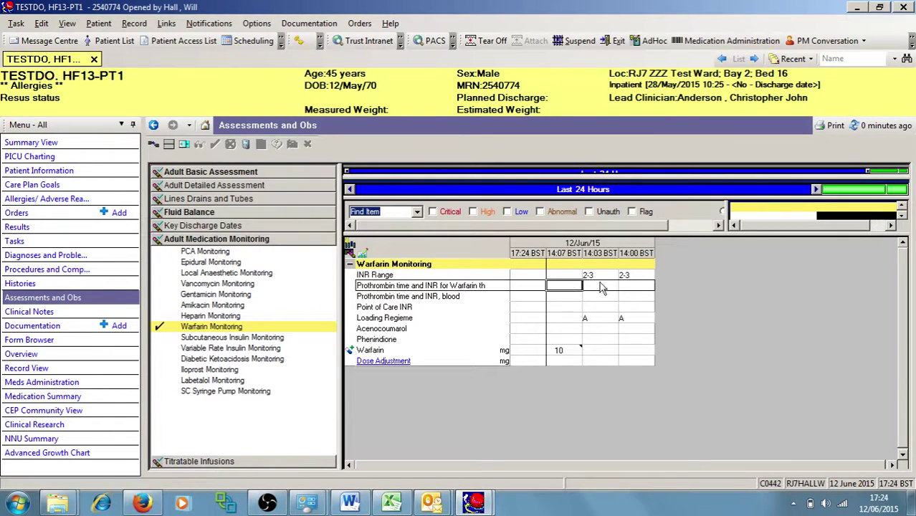
pyautogui.press('Down')
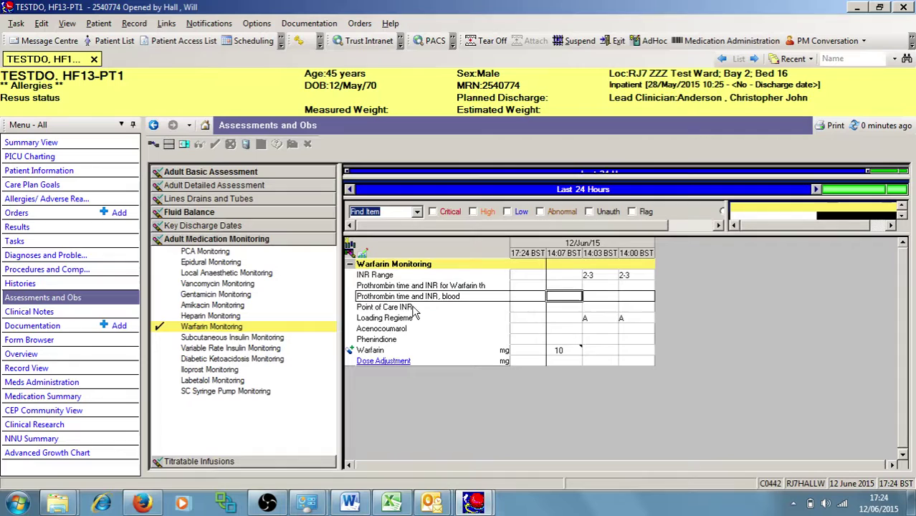
pyautogui.press('Down')
pyautogui.press('Right')
pyautogui.press('Right')
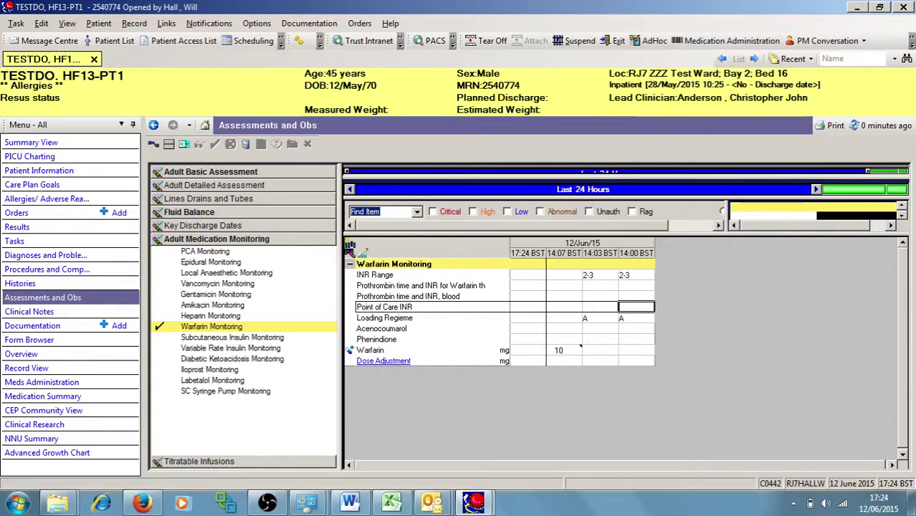
pyautogui.click(390, 361)
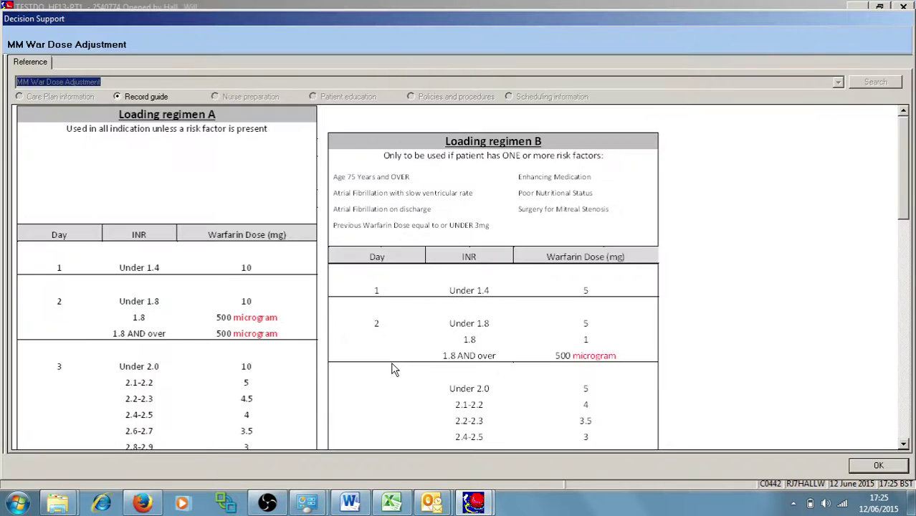
pyautogui.scroll(-5, 812, 280)
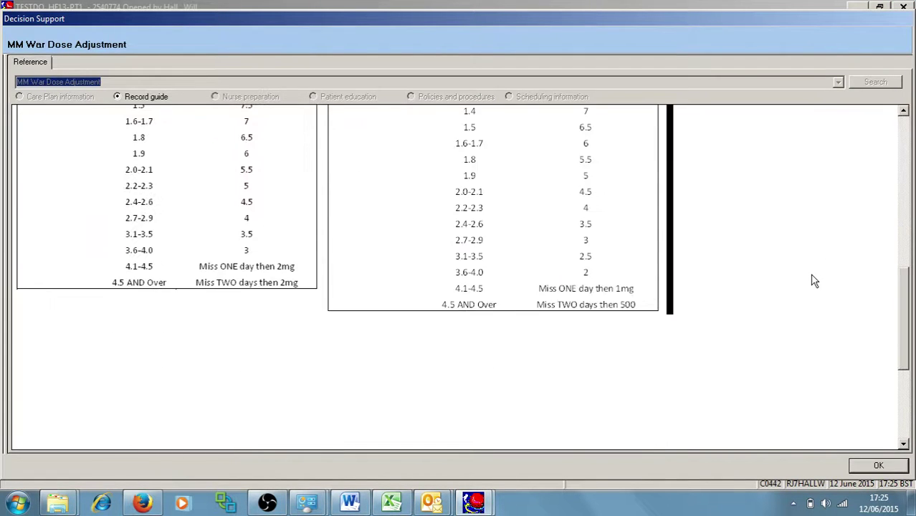
pyautogui.scroll(5, 814, 280)
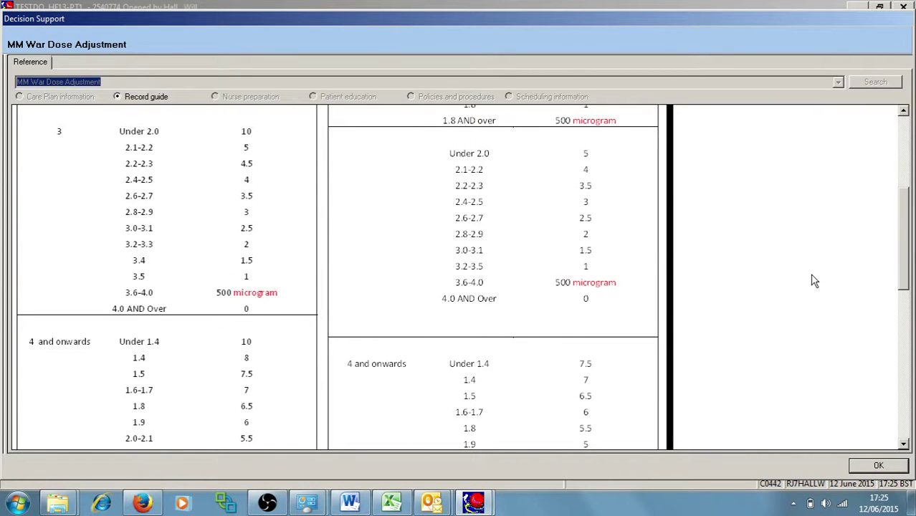
pyautogui.scroll(5, 814, 280)
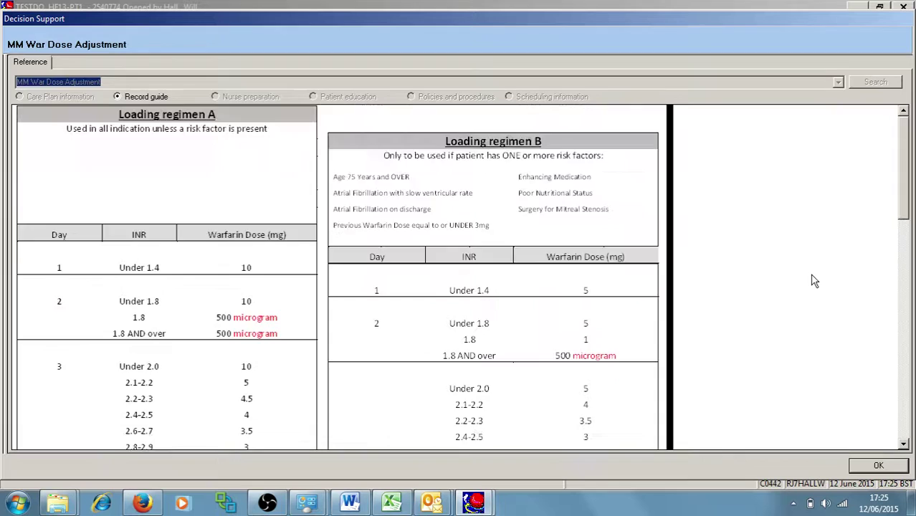
pyautogui.click(880, 465)
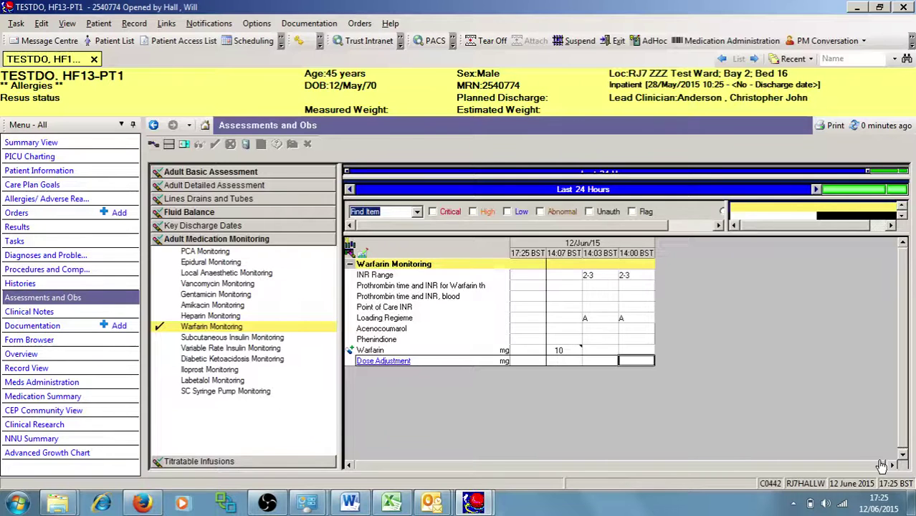
pyautogui.click(569, 192)
pyautogui.click(607, 228)
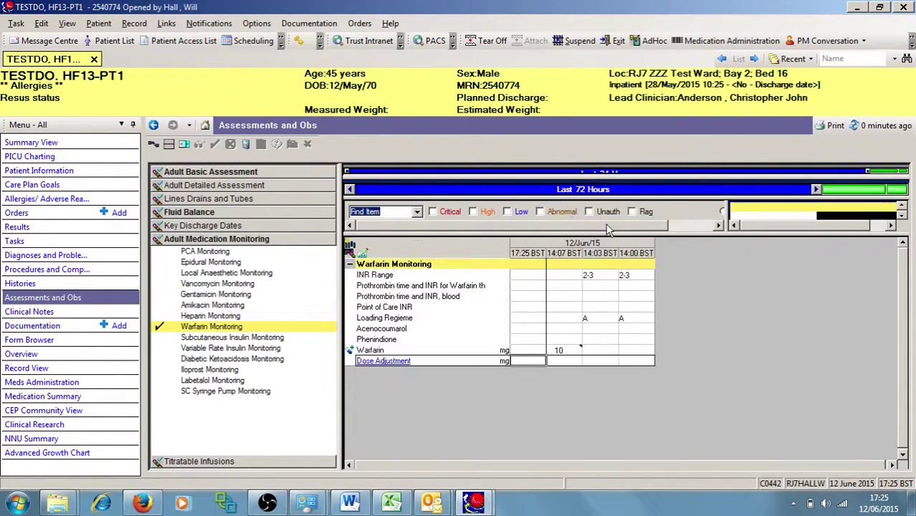
pyautogui.click(572, 194)
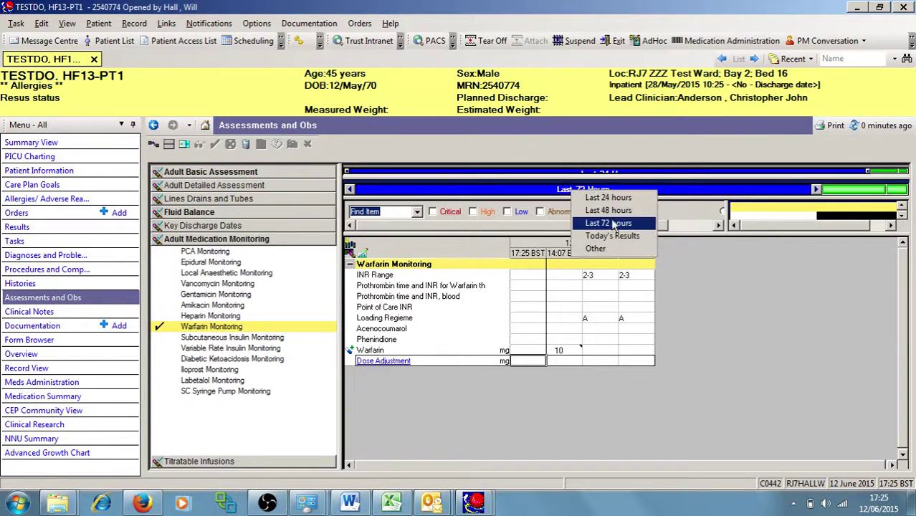
pyautogui.click(619, 251)
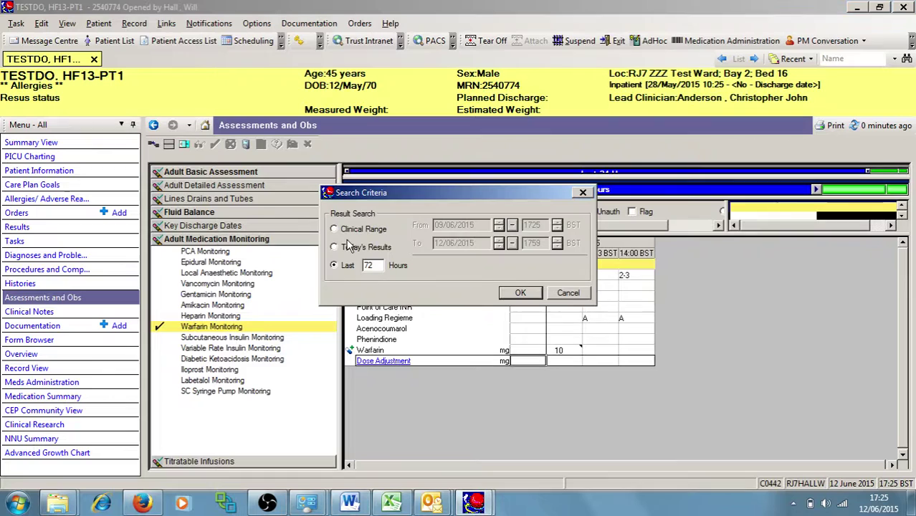
pyautogui.click(334, 229)
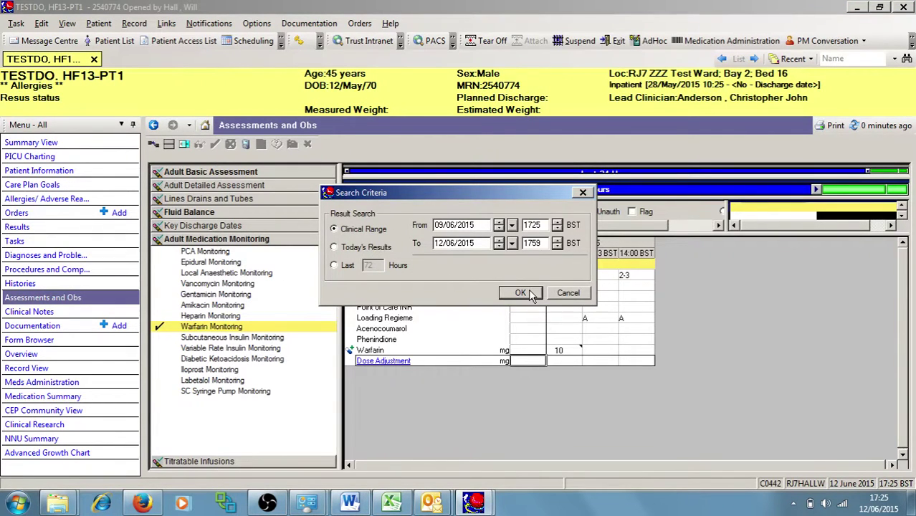
pyautogui.click(567, 294)
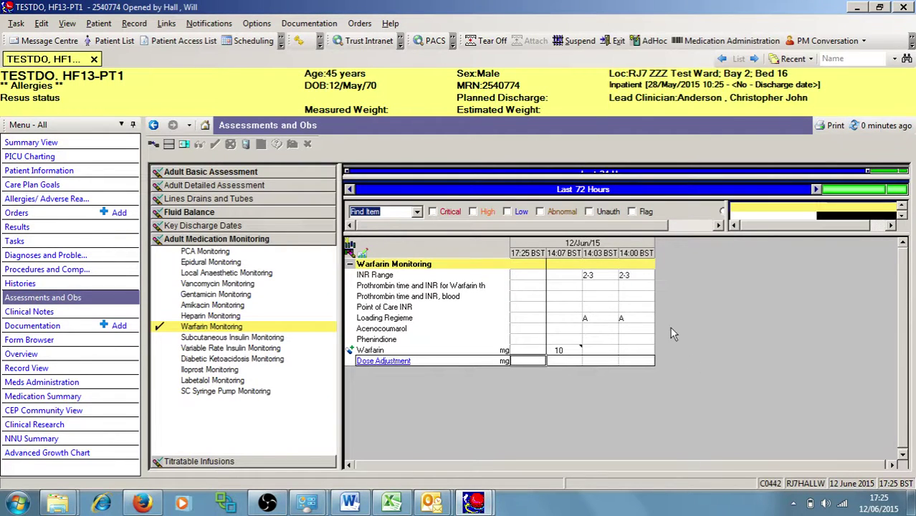
pyautogui.click(558, 350)
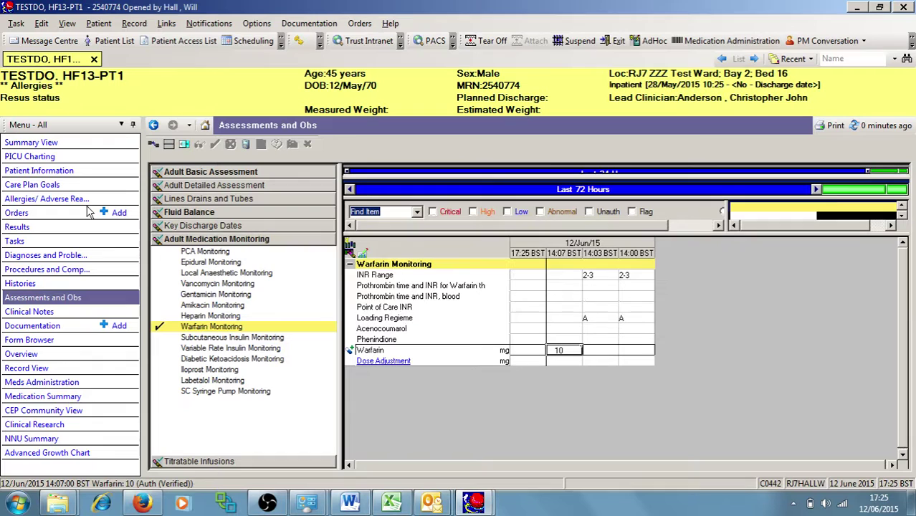
# Refresh the patient's Orders page and check the recorded Codeine allergy without changes
pyautogui.click(42, 214)
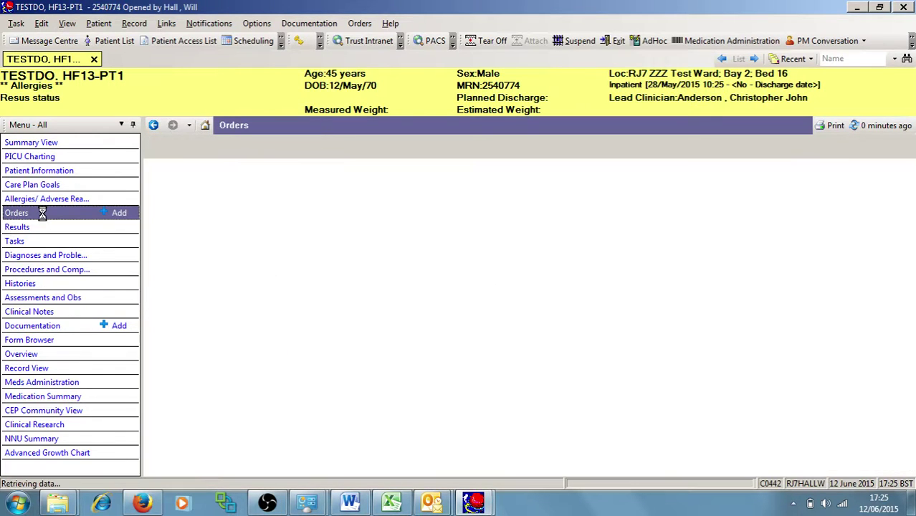
pyautogui.click(885, 130)
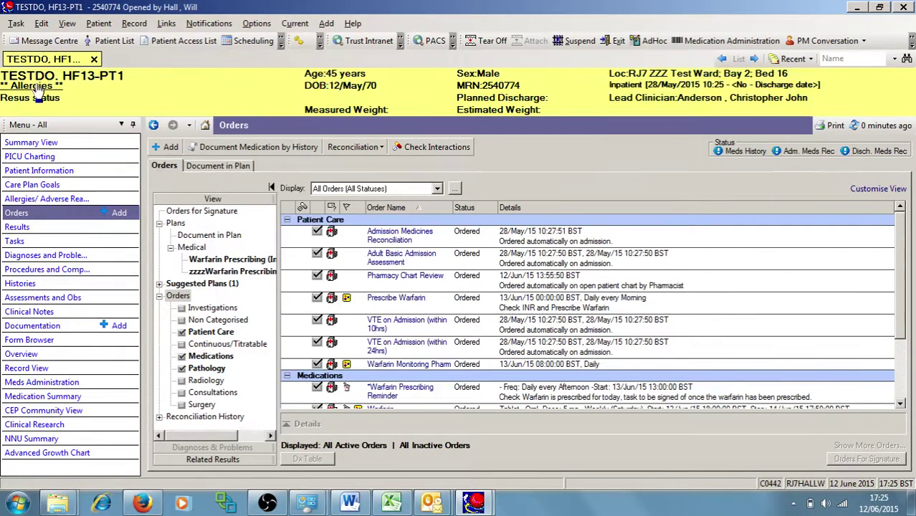
pyautogui.click(39, 91)
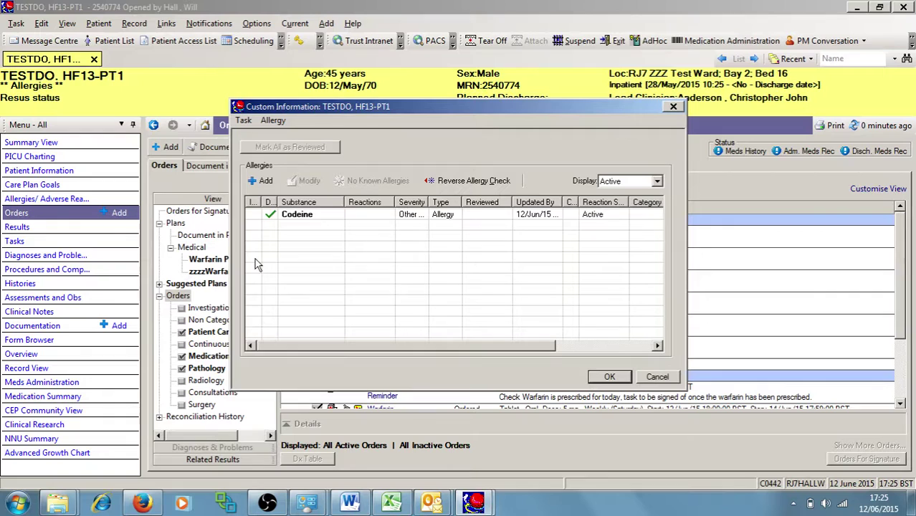
pyautogui.click(657, 378)
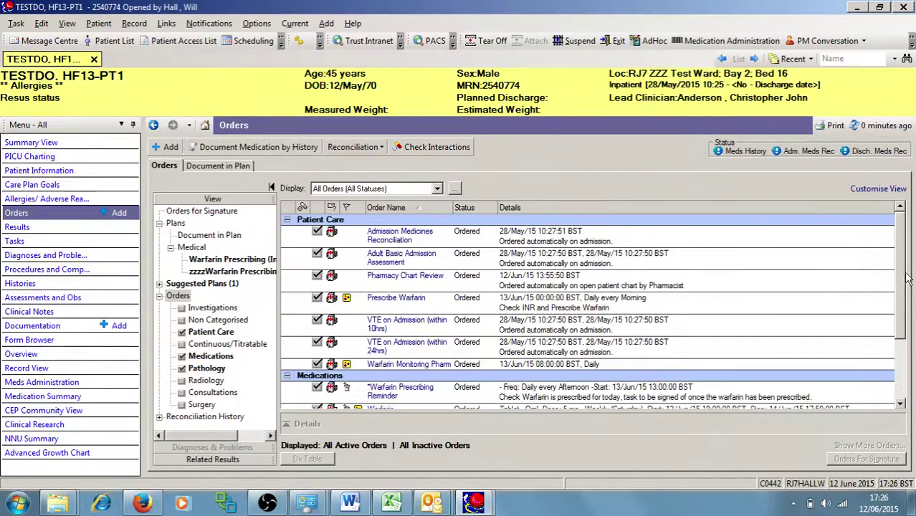
pyautogui.scroll(-2, 903, 322)
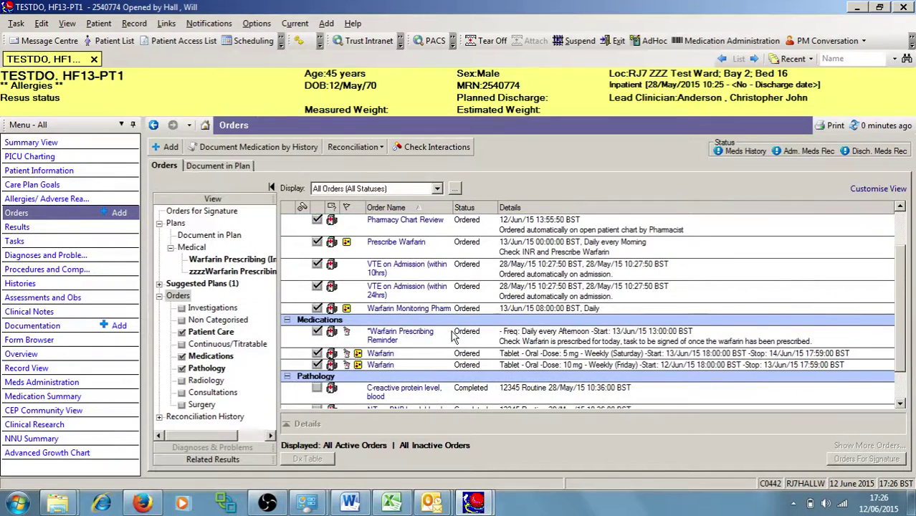
pyautogui.scroll(-2, 444, 338)
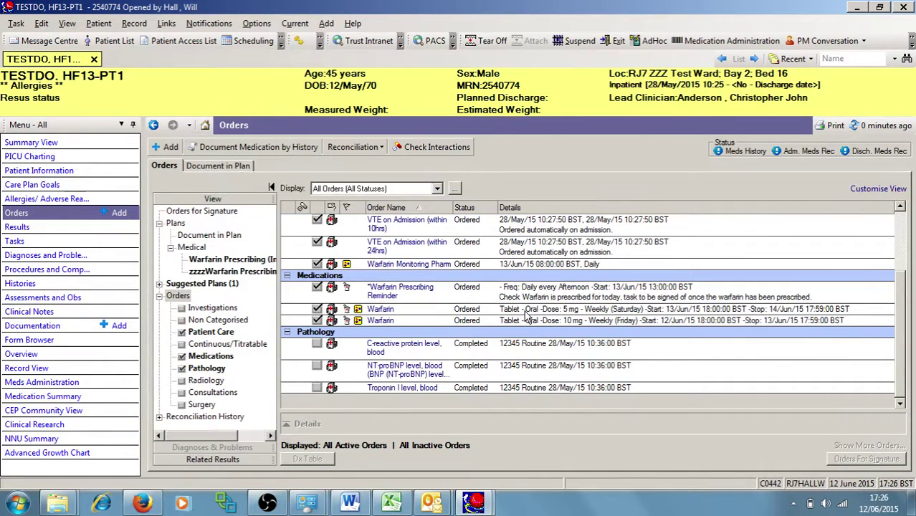
pyautogui.click(527, 321)
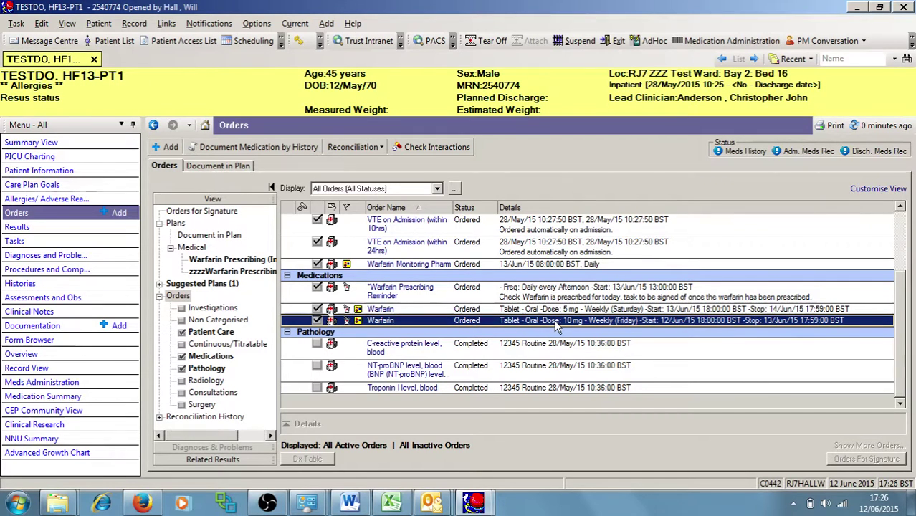
pyautogui.click(566, 309)
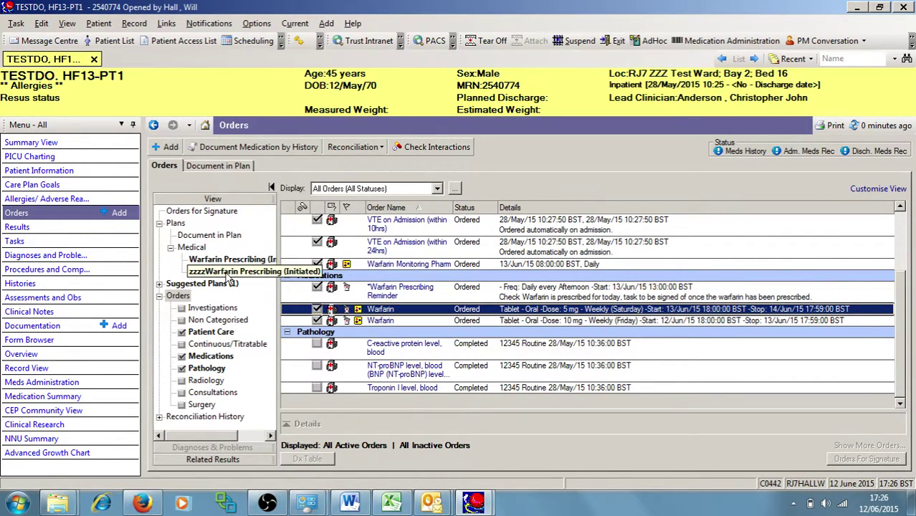
# Show the zzzzWarfarin Prescribing plan with excluded components, scrolled to its Medications
pyautogui.click(159, 224)
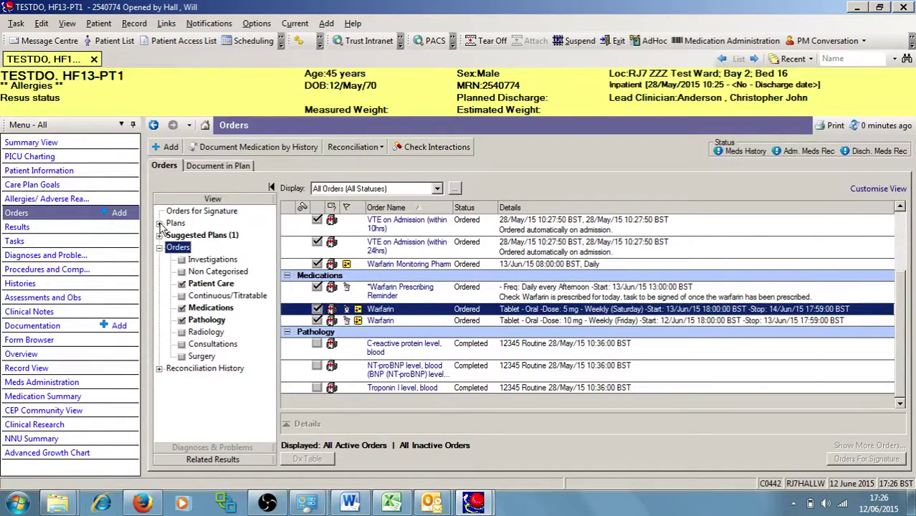
pyautogui.click(159, 224)
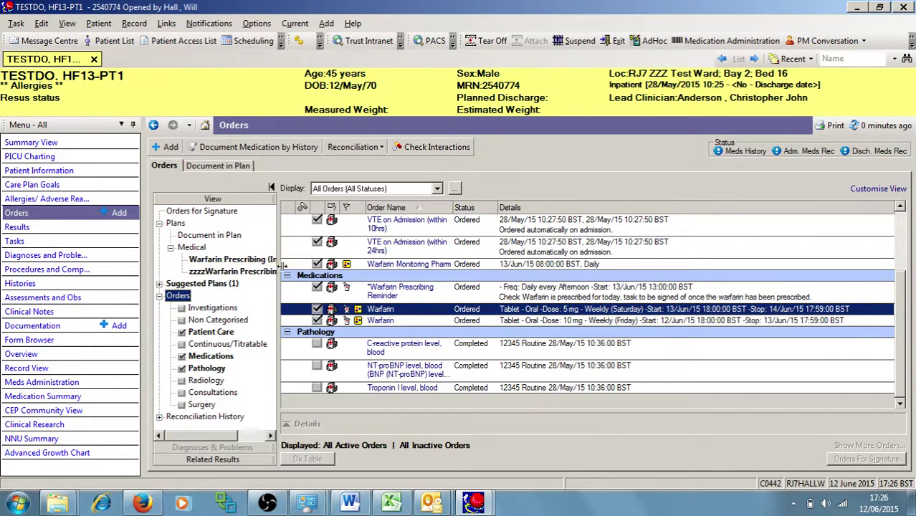
pyautogui.moveTo(280, 259); pyautogui.dragTo(318, 259)
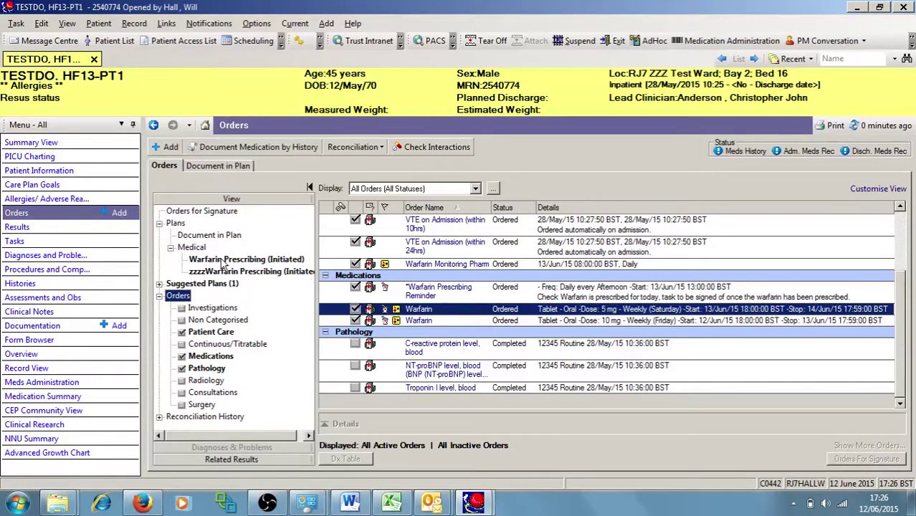
pyautogui.click(224, 274)
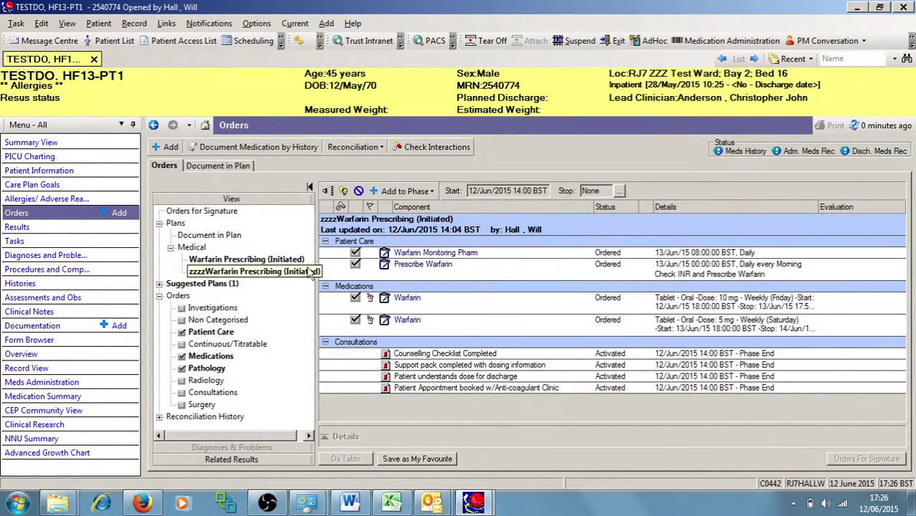
pyautogui.click(343, 192)
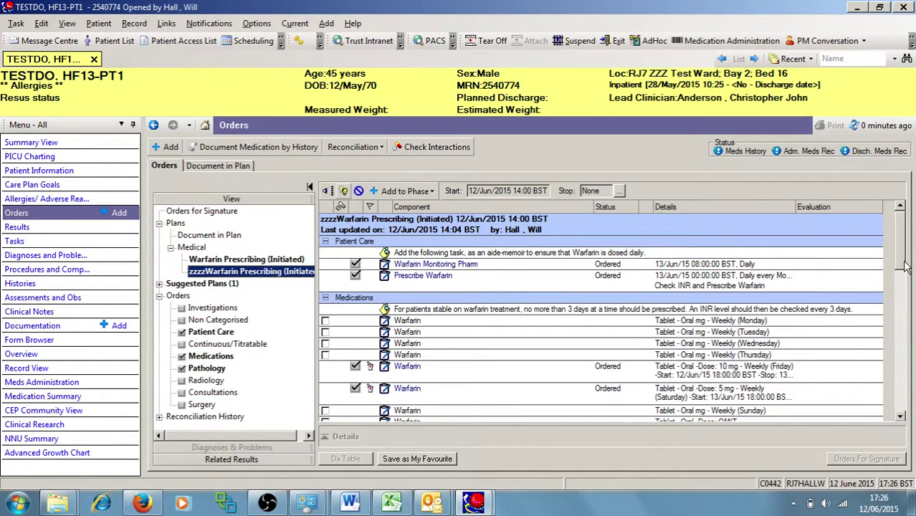
pyautogui.scroll(-2, 907, 280)
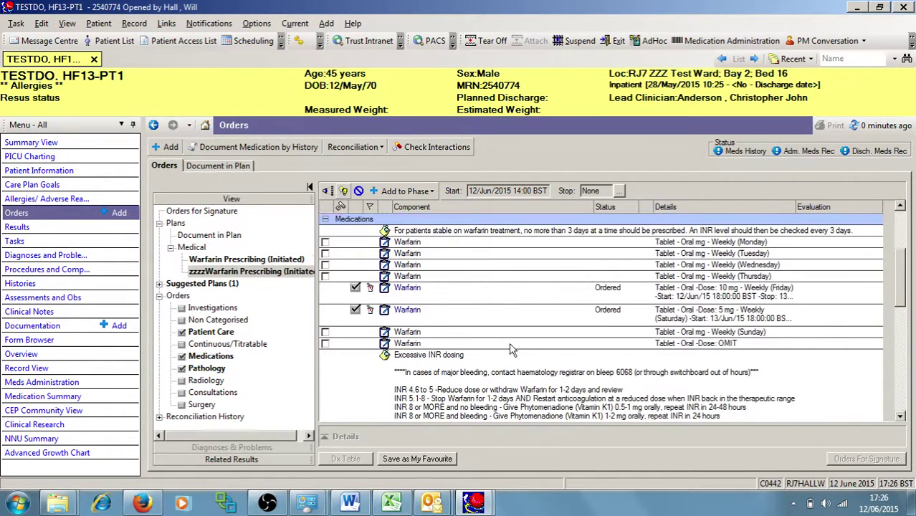
# Order the Sunday warfarin dose and save its dosing form recording Below knee DVT, INR 2-3
pyautogui.click(324, 333)
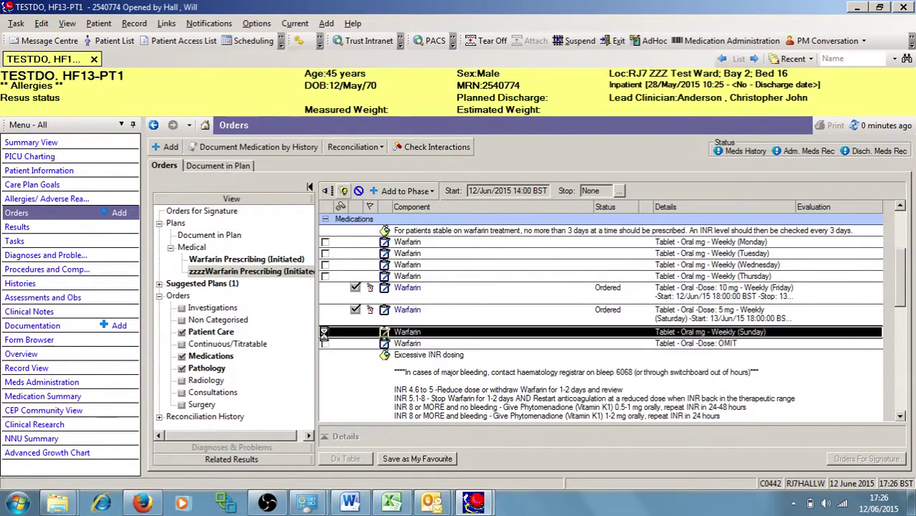
pyautogui.write('aba')
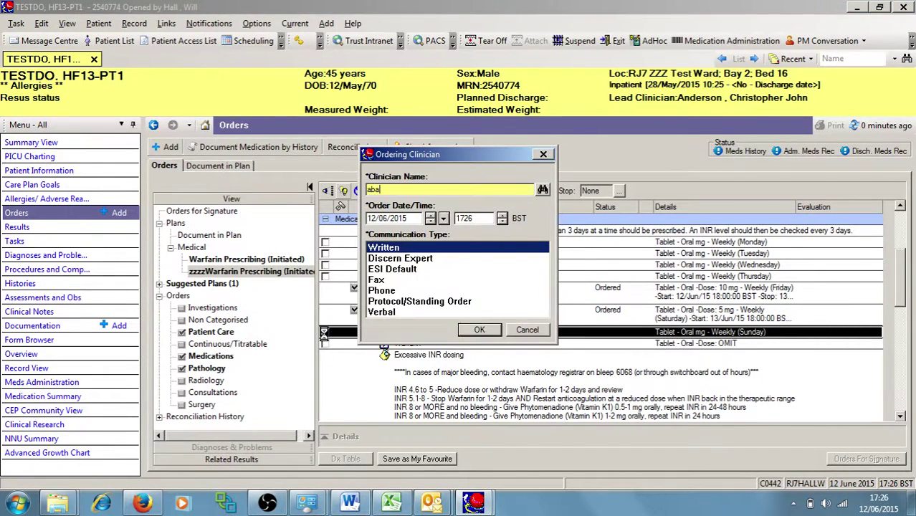
pyautogui.press('Return')
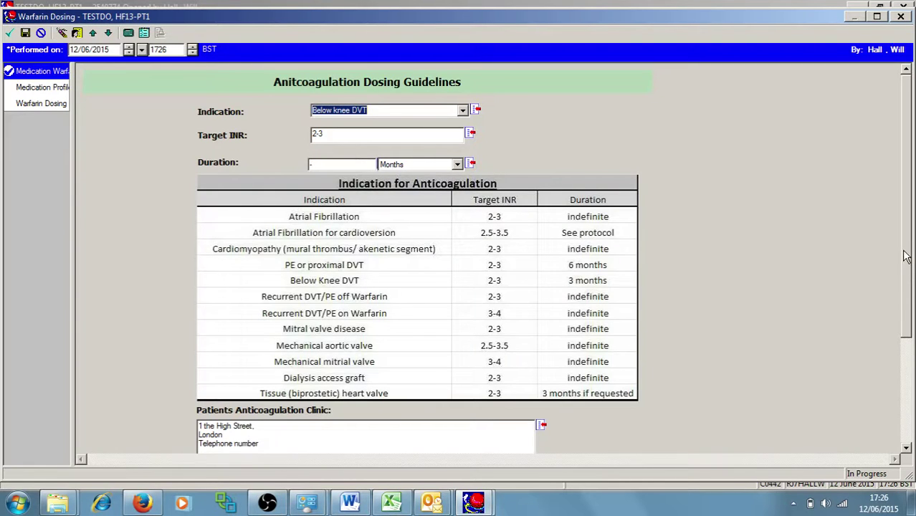
pyautogui.moveTo(908, 255); pyautogui.dragTo(899, 190)
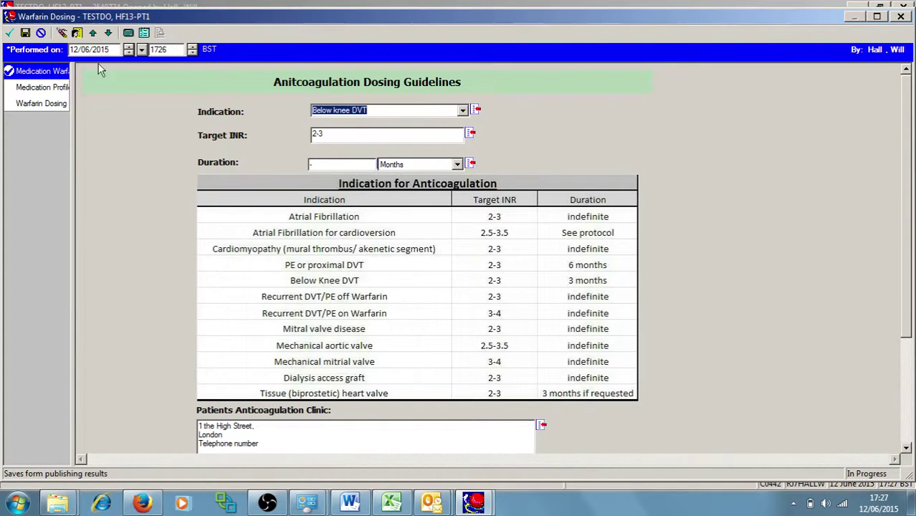
pyautogui.click(23, 33)
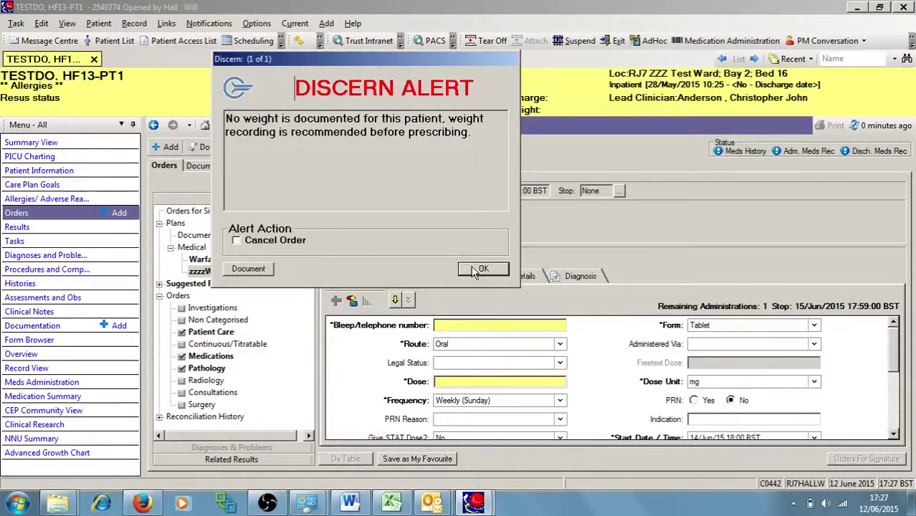
# Dismiss the missing-weight alert and set the pending Sunday warfarin dose to 5 mg
pyautogui.press('Return')
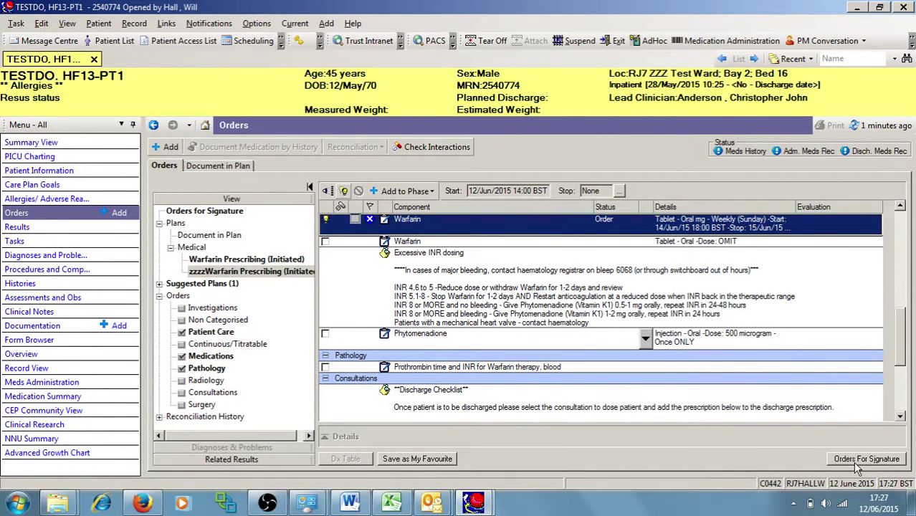
pyautogui.click(862, 462)
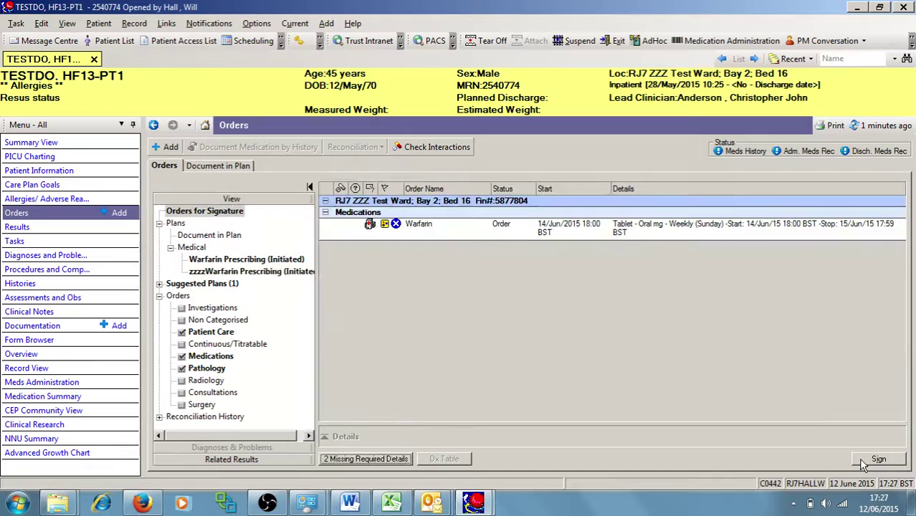
pyautogui.click(502, 229)
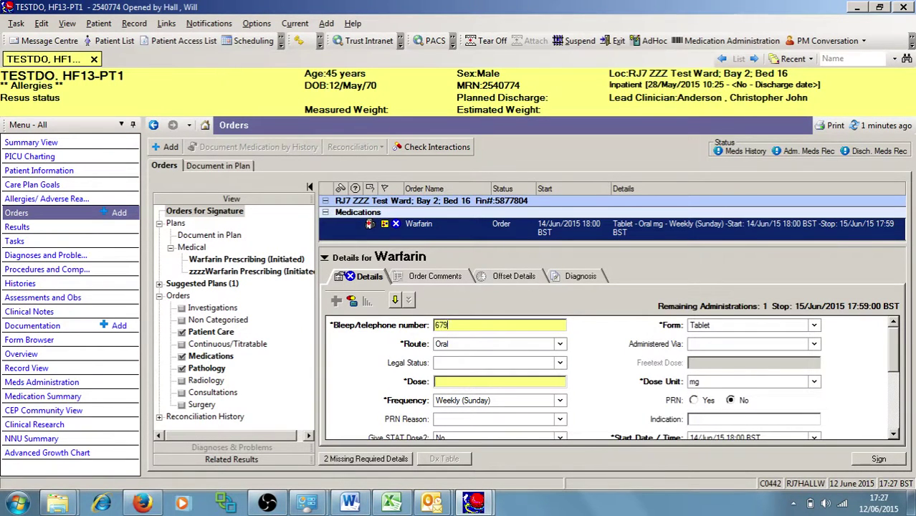
pyautogui.click(449, 381)
pyautogui.write('5')
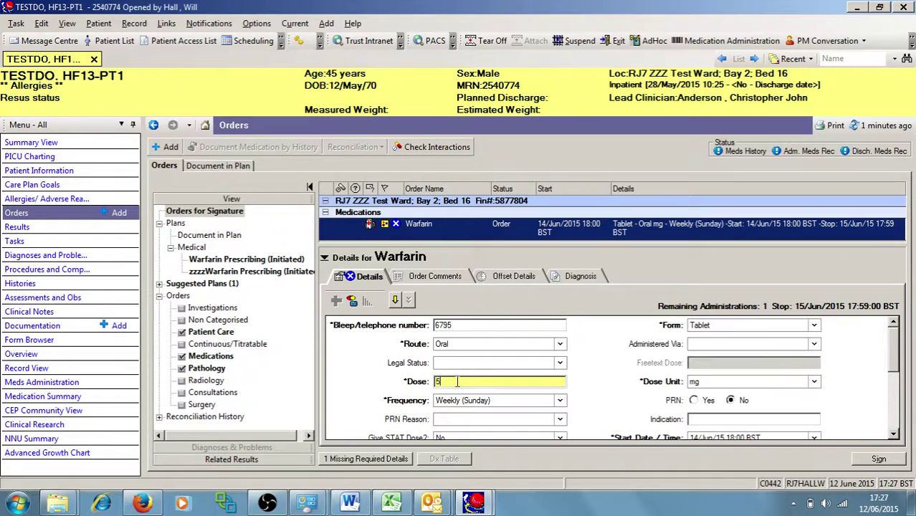
pyautogui.press('Tab')
pyautogui.press('Return')
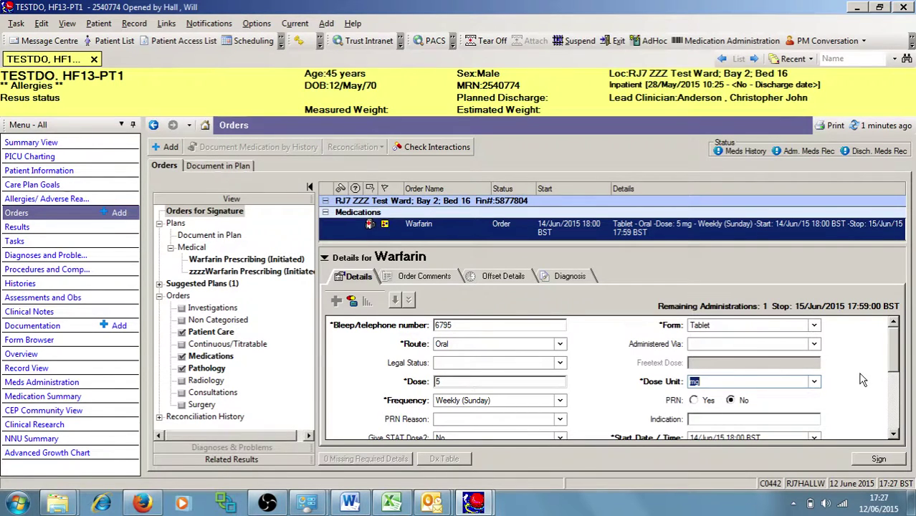
# Sign the Sunday 5 mg warfarin order and reload the orders list
pyautogui.moveTo(894, 362); pyautogui.dragTo(894, 422)
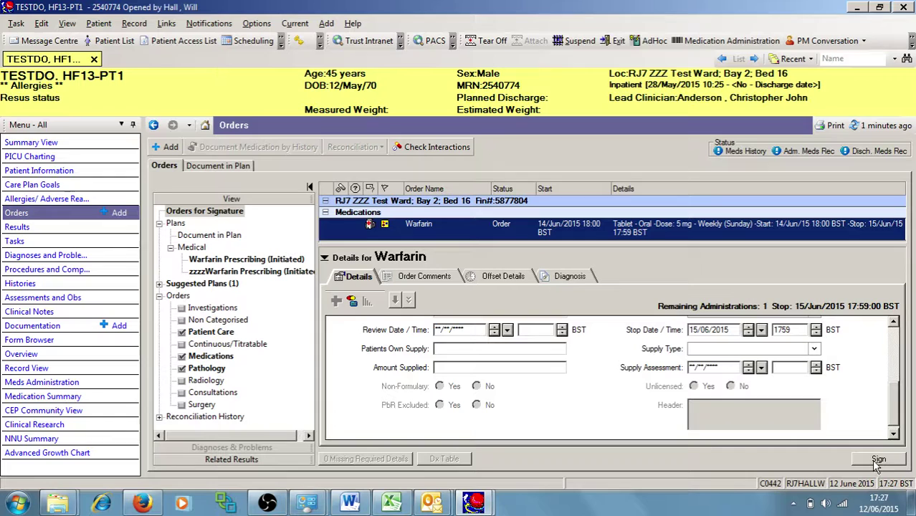
pyautogui.click(877, 460)
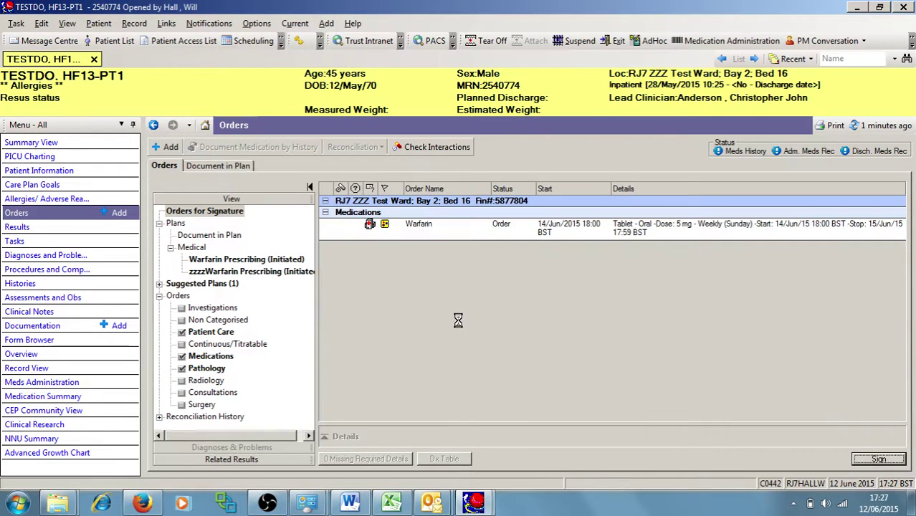
pyautogui.click(891, 128)
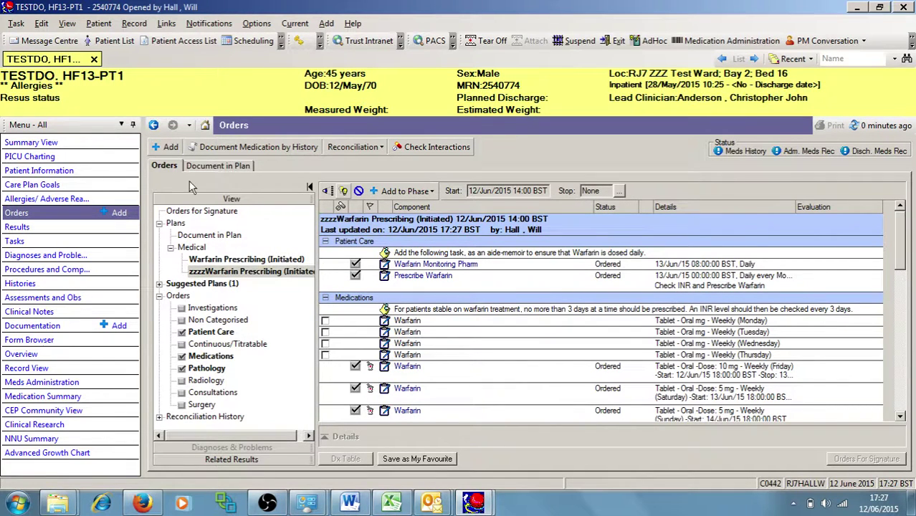
# Add the zzzzWarfarin Prescribing plan found by searching 'warfar'
pyautogui.click(168, 147)
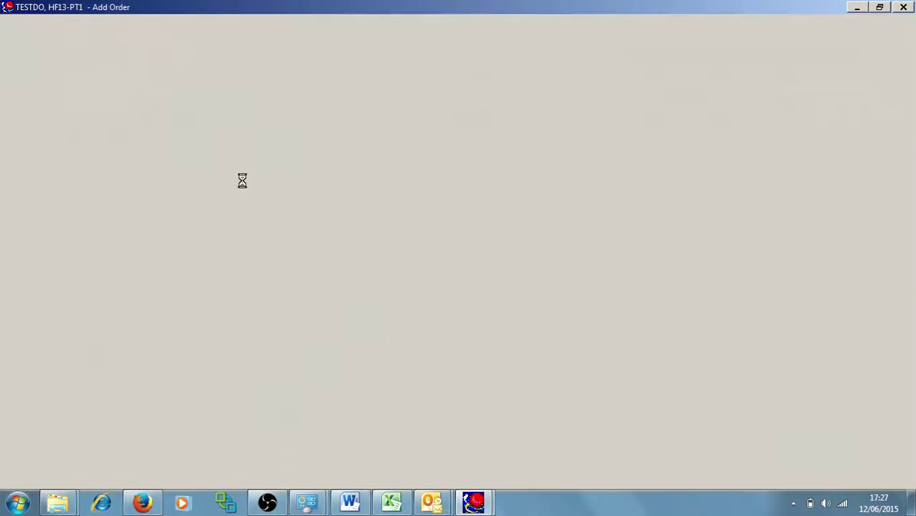
pyautogui.write('war')
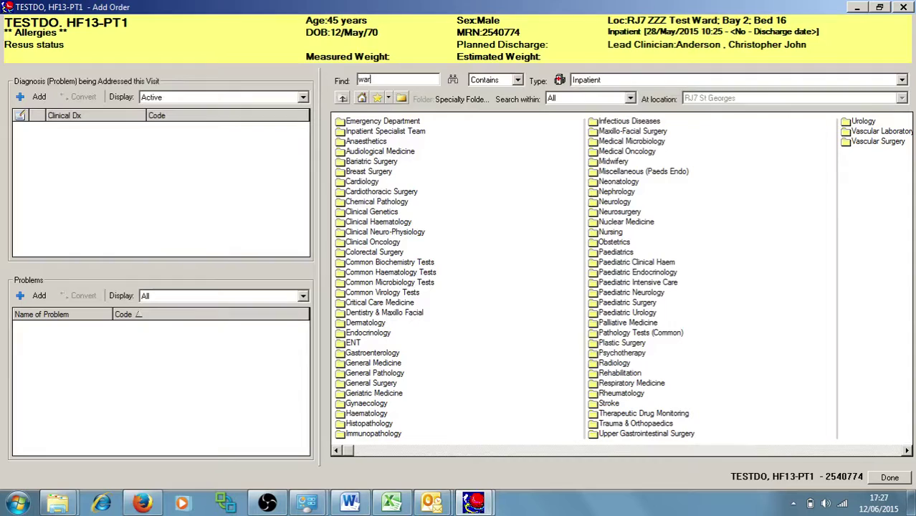
pyautogui.write('farin')
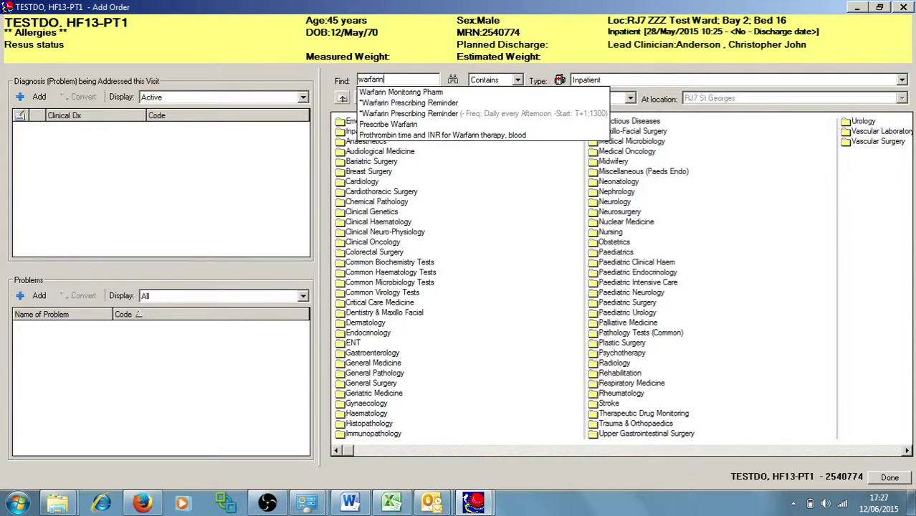
pyautogui.press('Return')
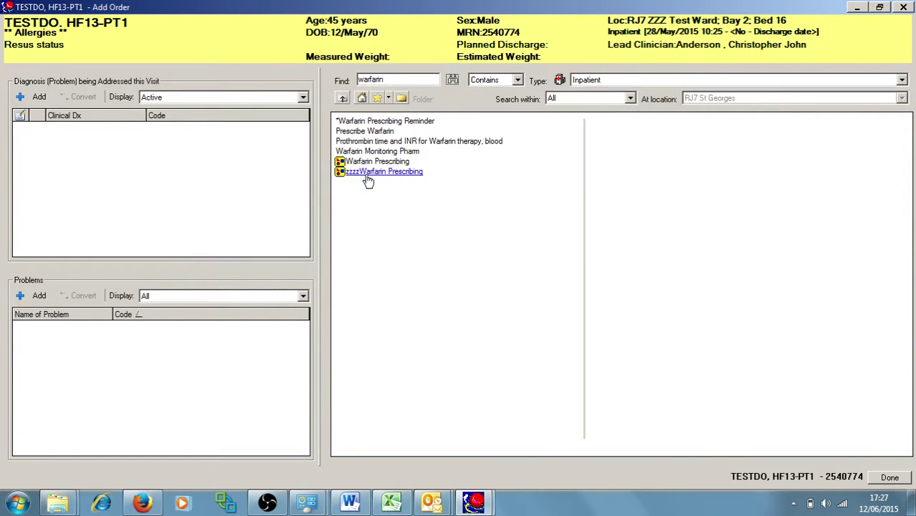
pyautogui.click(372, 172)
pyautogui.click(890, 477)
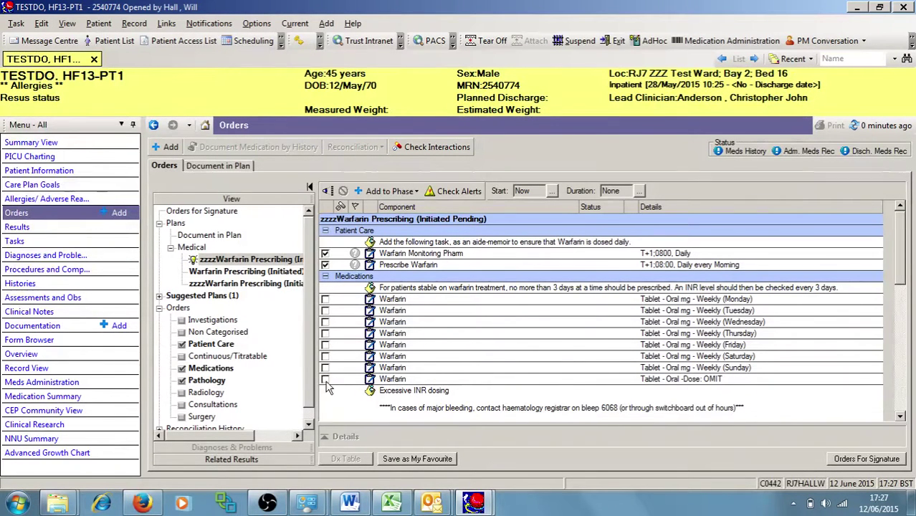
# Queue the plan's weekly Sunday warfarin for signature and sign the dosing guidelines form
pyautogui.click(325, 367)
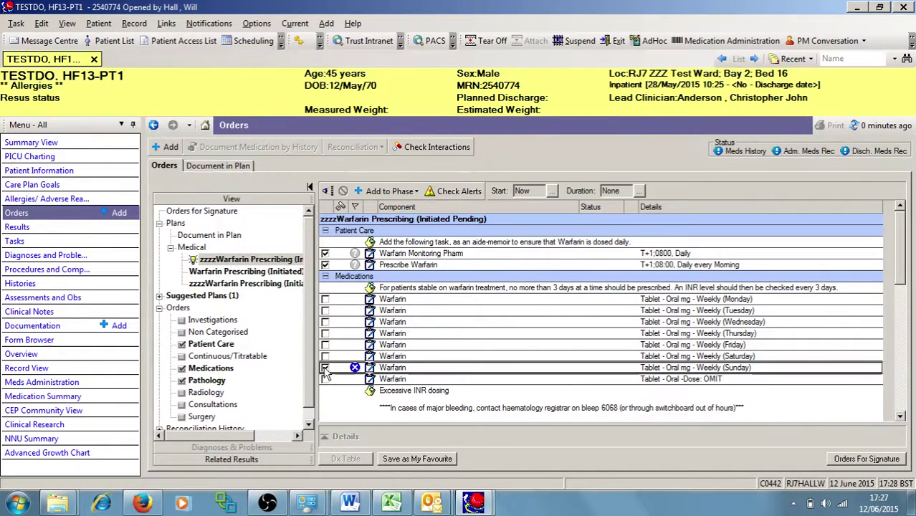
pyautogui.click(867, 459)
pyautogui.click(466, 328)
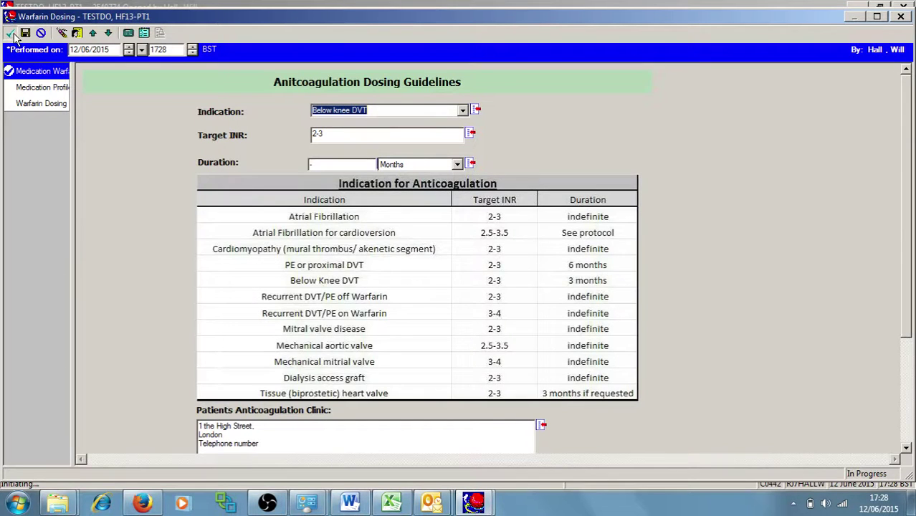
pyautogui.click(10, 33)
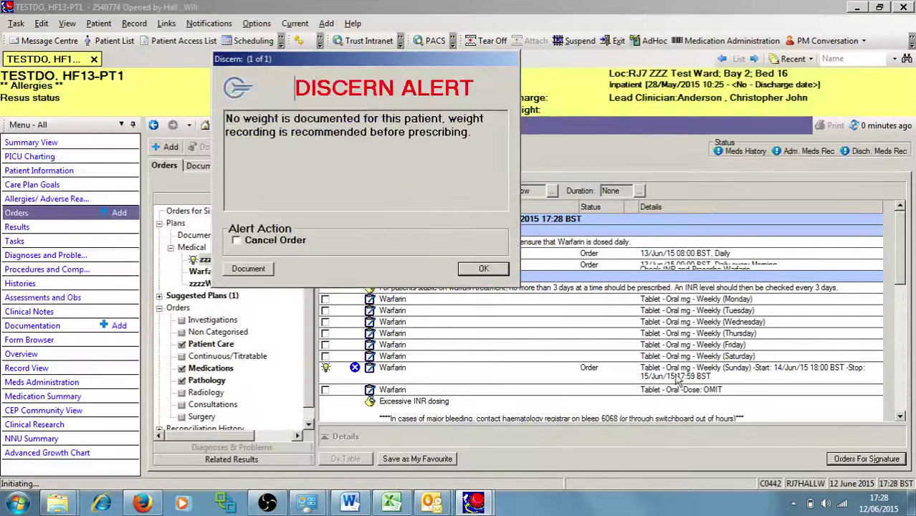
# Enter the bleep number and a 5 mg dose, then sign the Sunday warfarin order
pyautogui.click(484, 270)
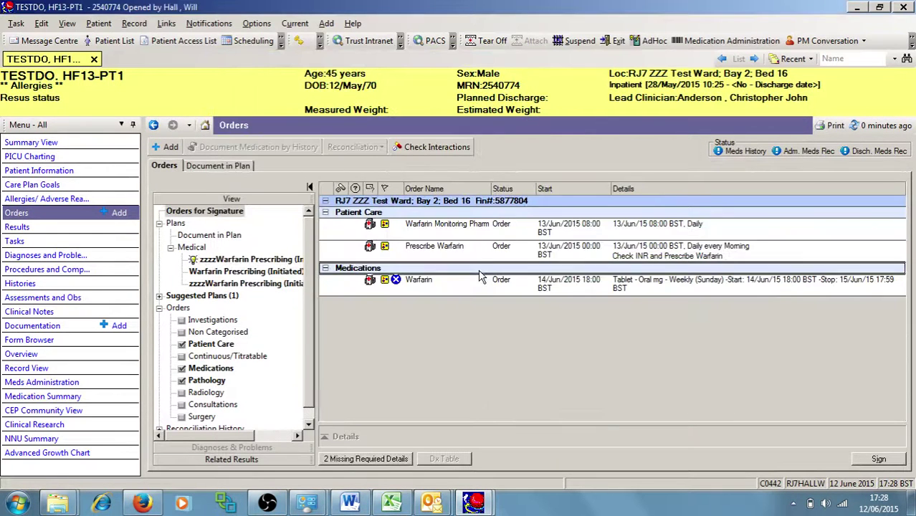
pyautogui.write('1234')
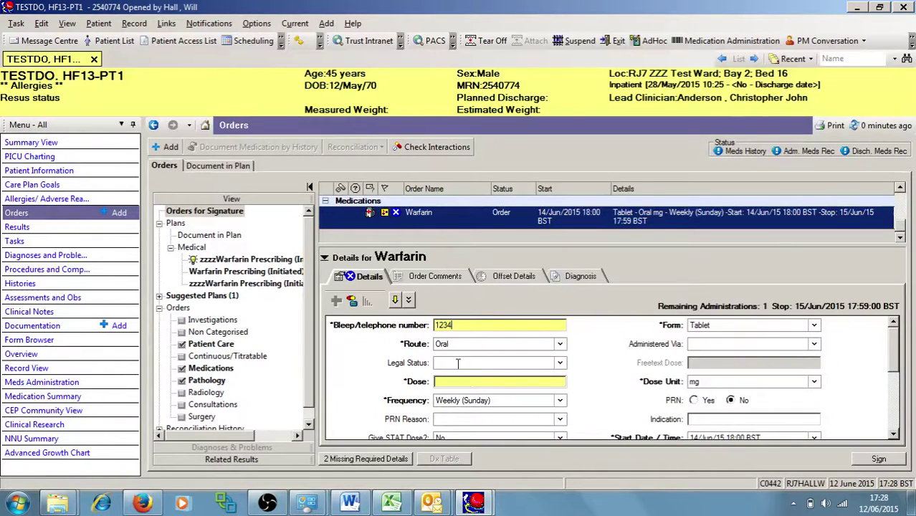
pyautogui.click(448, 381)
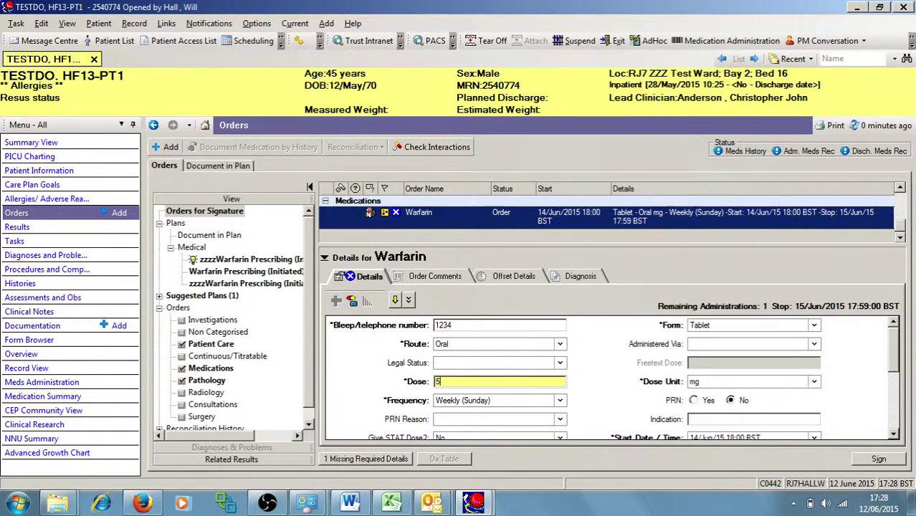
pyautogui.write('5')
pyautogui.click(704, 381)
pyautogui.click(630, 387)
pyautogui.click(878, 459)
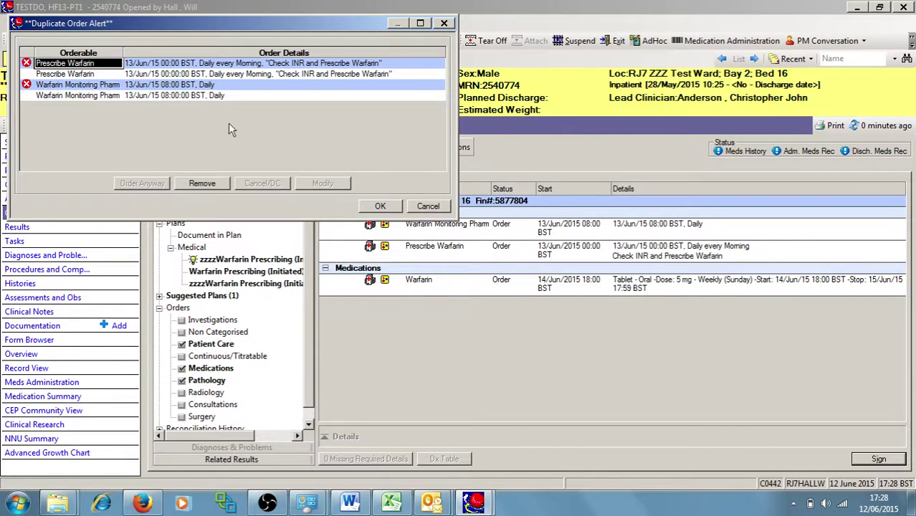
# Remove the duplicate Prescribe Warfarin and Warfarin Monitoring Pharm orders, then reload orders
pyautogui.click(192, 184)
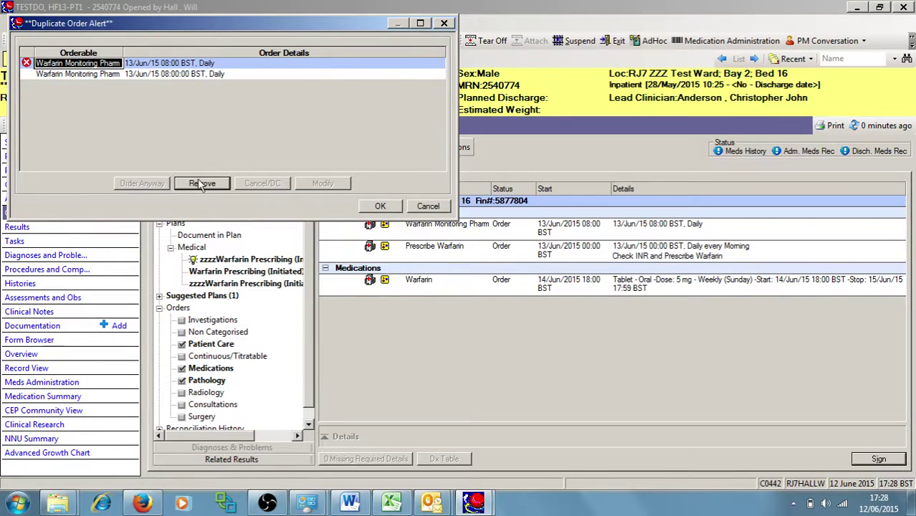
pyautogui.click(200, 184)
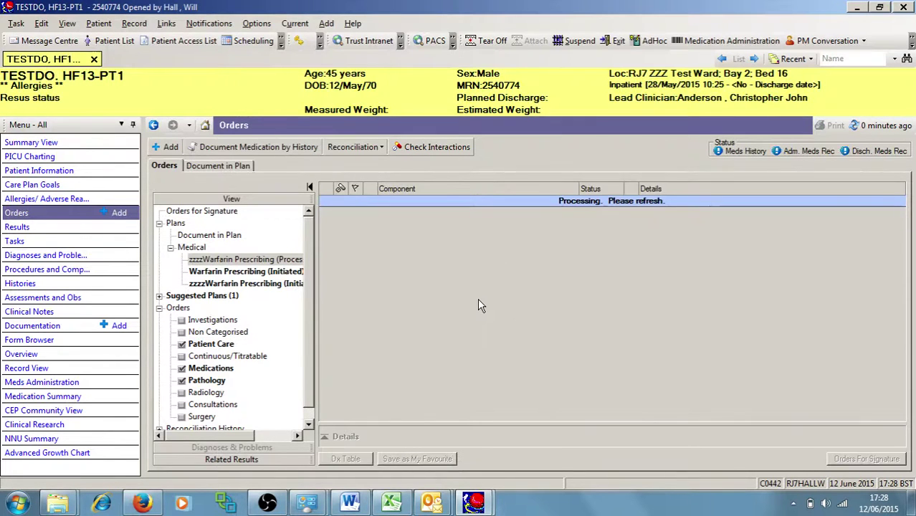
pyautogui.click(870, 126)
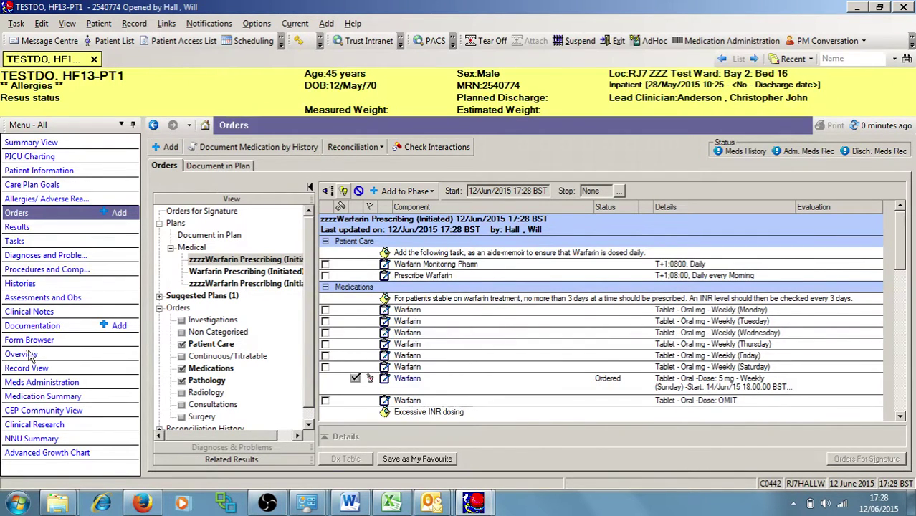
# Show the refreshed Medication Summary listing the Sunday 5 mg warfarin orders
pyautogui.click(41, 398)
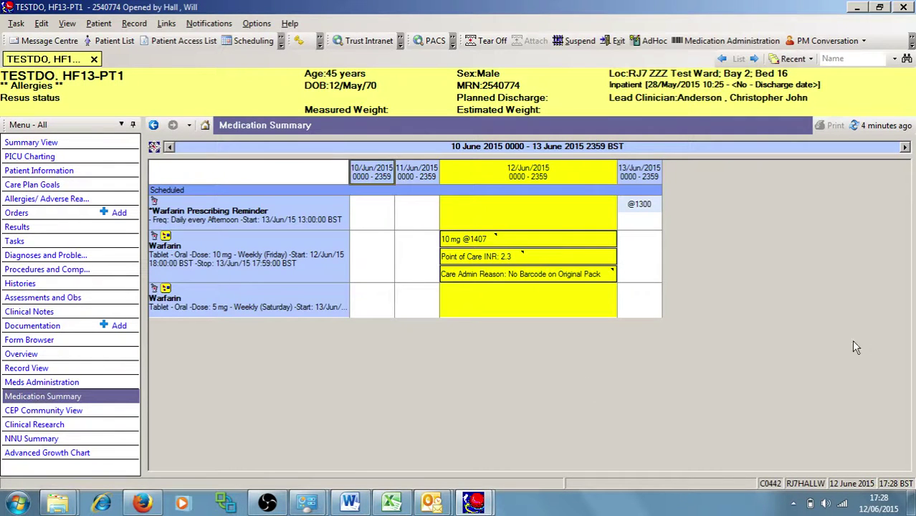
pyautogui.click(886, 123)
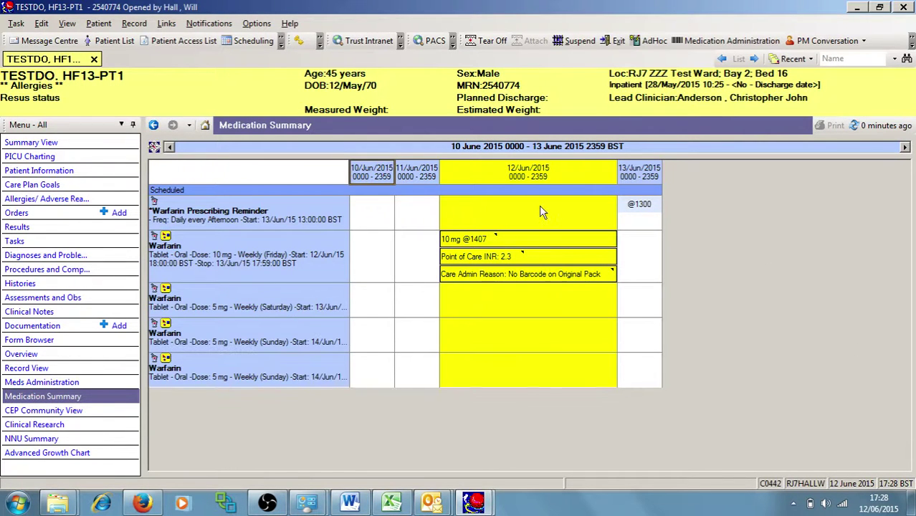
# Review the medical VTE tasks and Summary View, then minimise PowerChart to the desktop
pyautogui.click(40, 242)
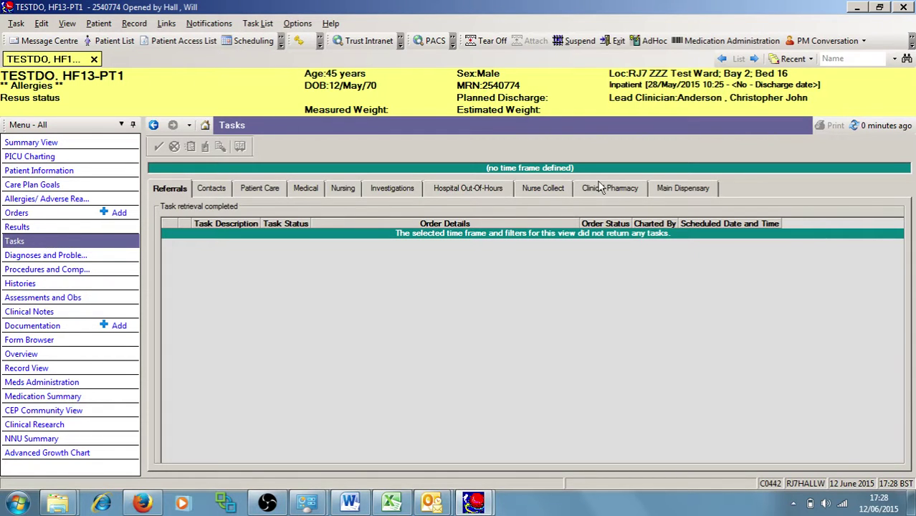
pyautogui.click(305, 190)
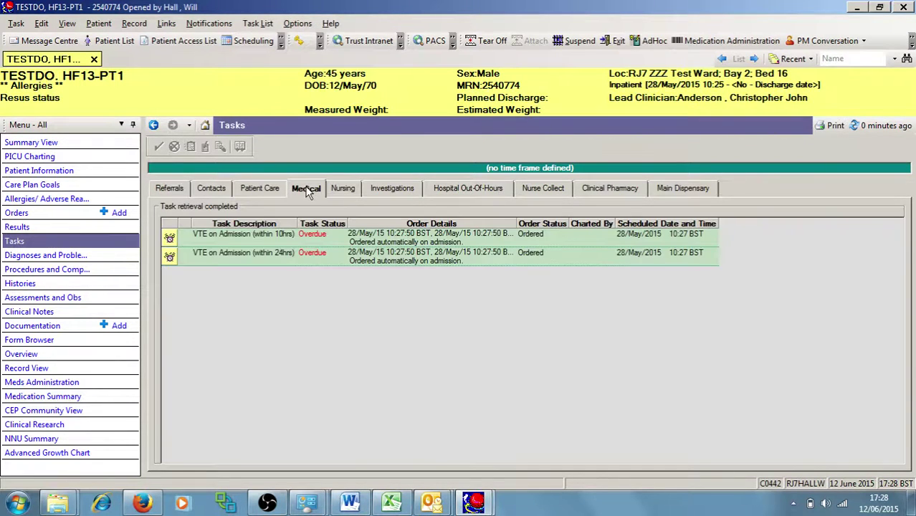
pyautogui.rightClick(233, 260)
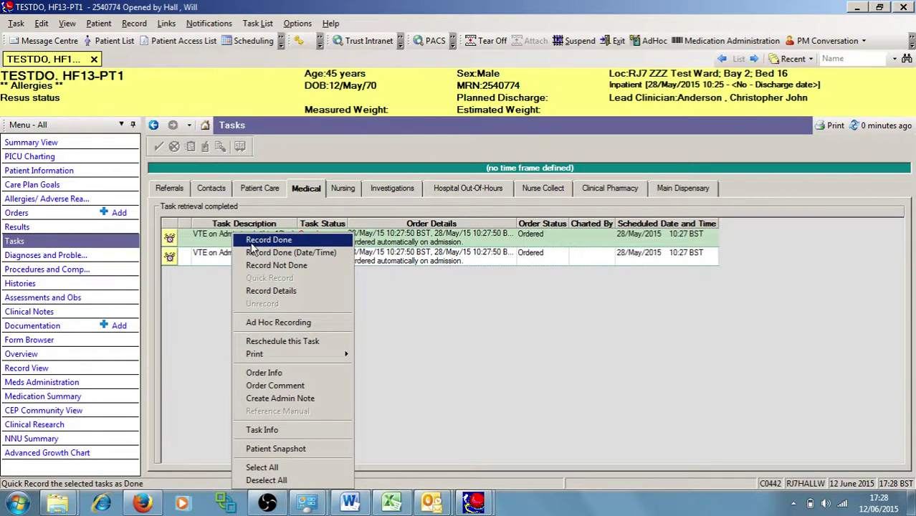
pyautogui.click(201, 314)
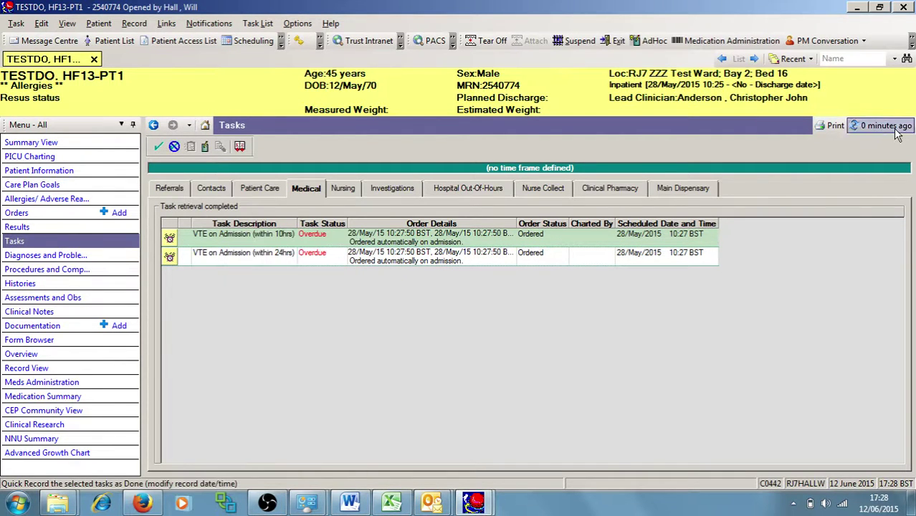
pyautogui.click(889, 125)
pyautogui.click(68, 145)
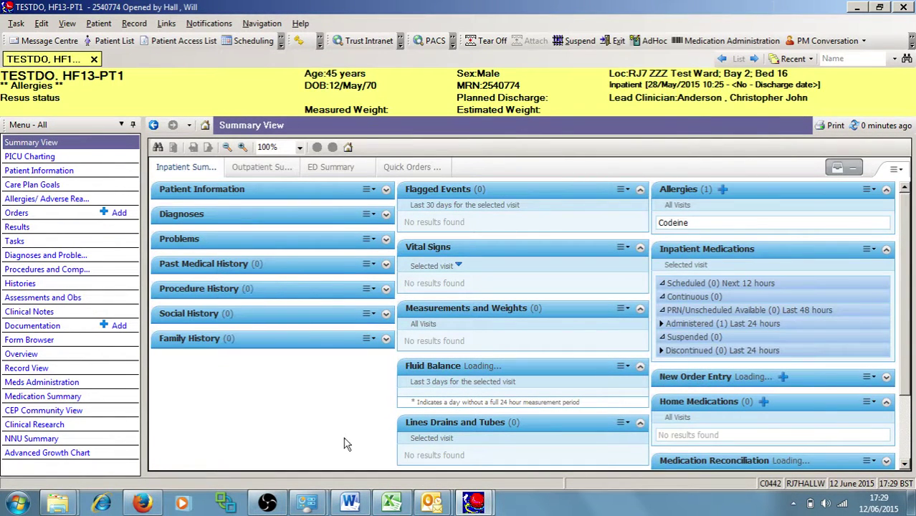
pyautogui.click(910, 504)
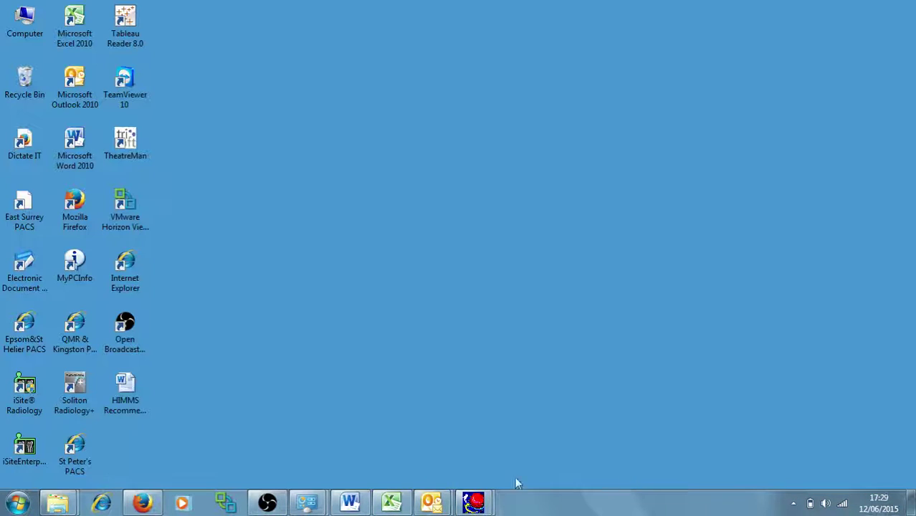
# Bring up HIMMS Recommendations 13.docx at its 'Any Questions' closing page, then the OBS recording window
pyautogui.click(349, 504)
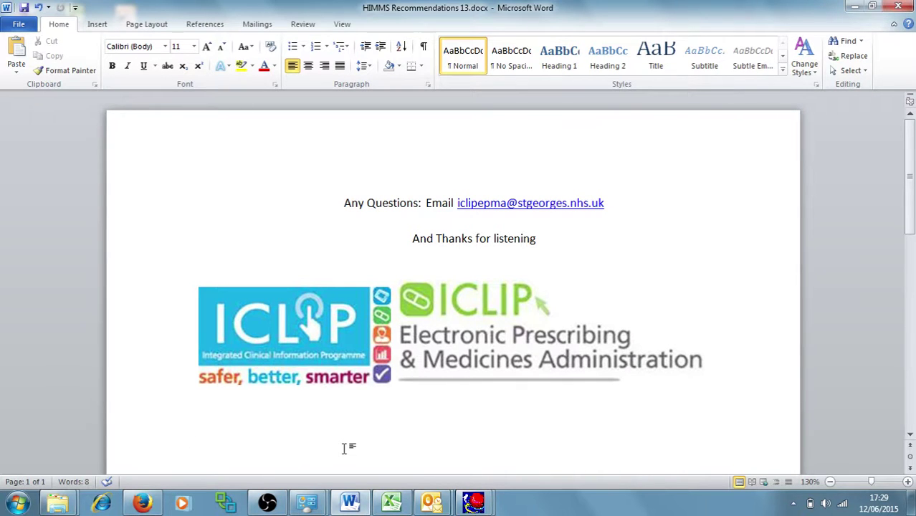
pyautogui.click(268, 504)
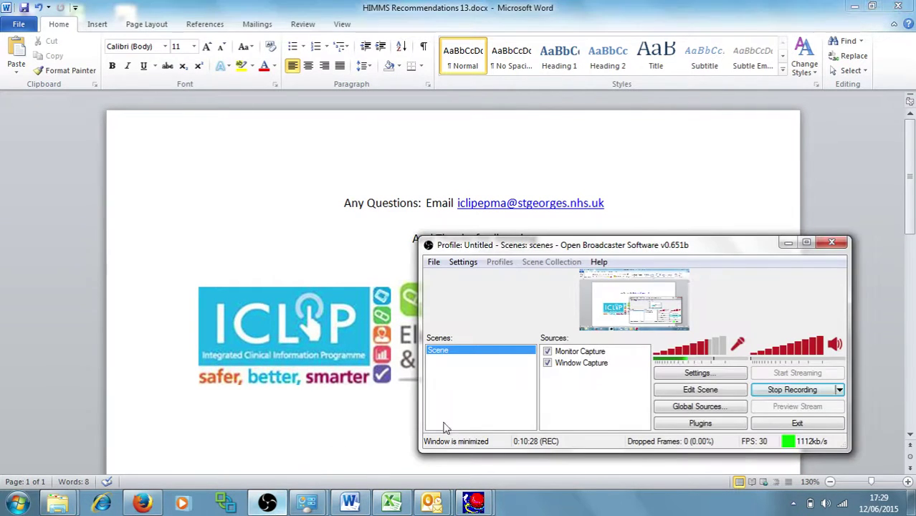